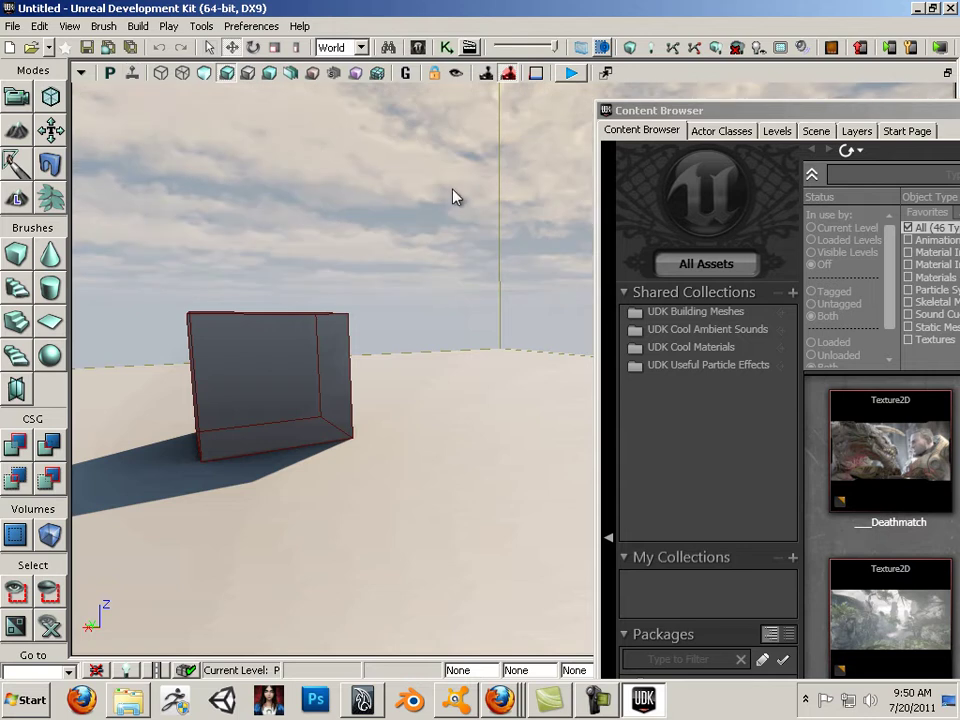
- Float the Content Browser, close and reopen it from the toolbar, and drag it up near the top
left_click_drag(756, 115, 400, 240)
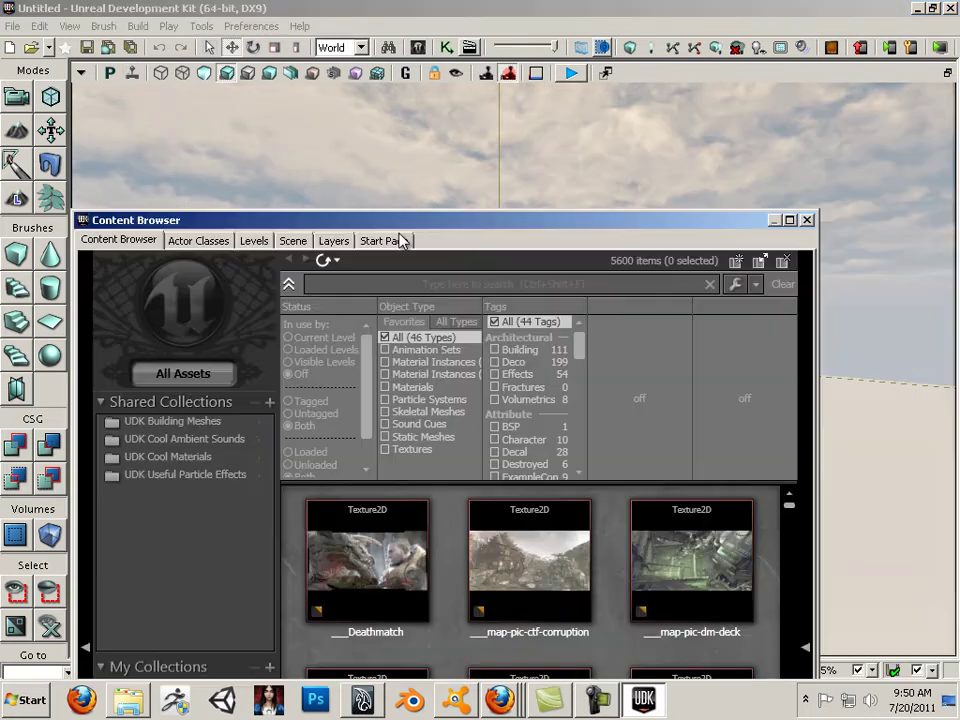
left_click(806, 220)
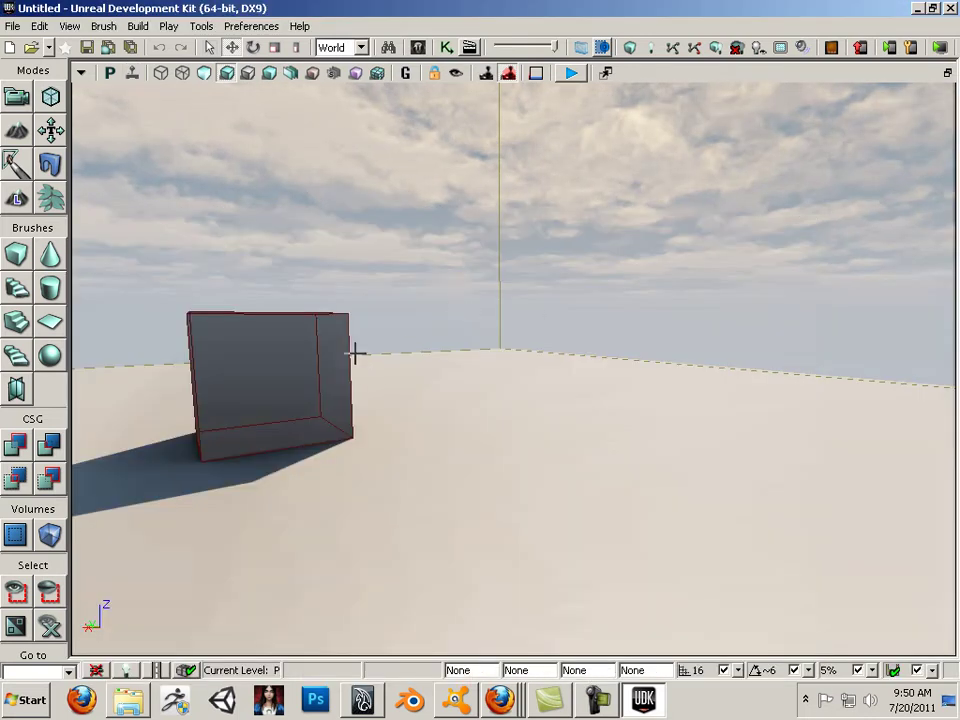
left_click(419, 50)
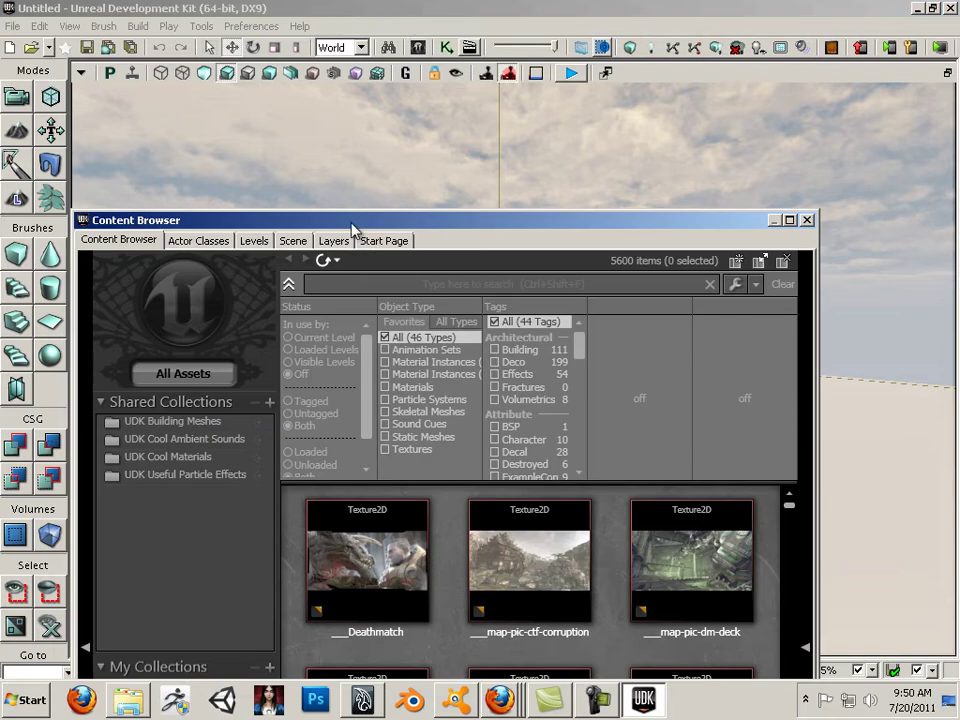
left_click_drag(354, 229, 381, 103)
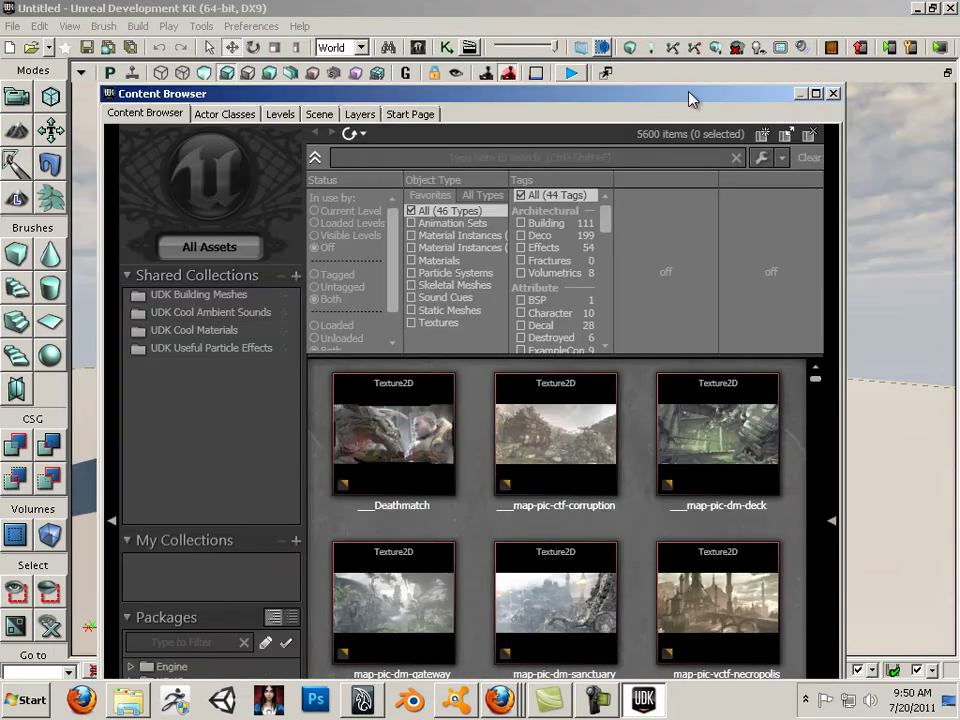
left_click_drag(690, 99, 690, 47)
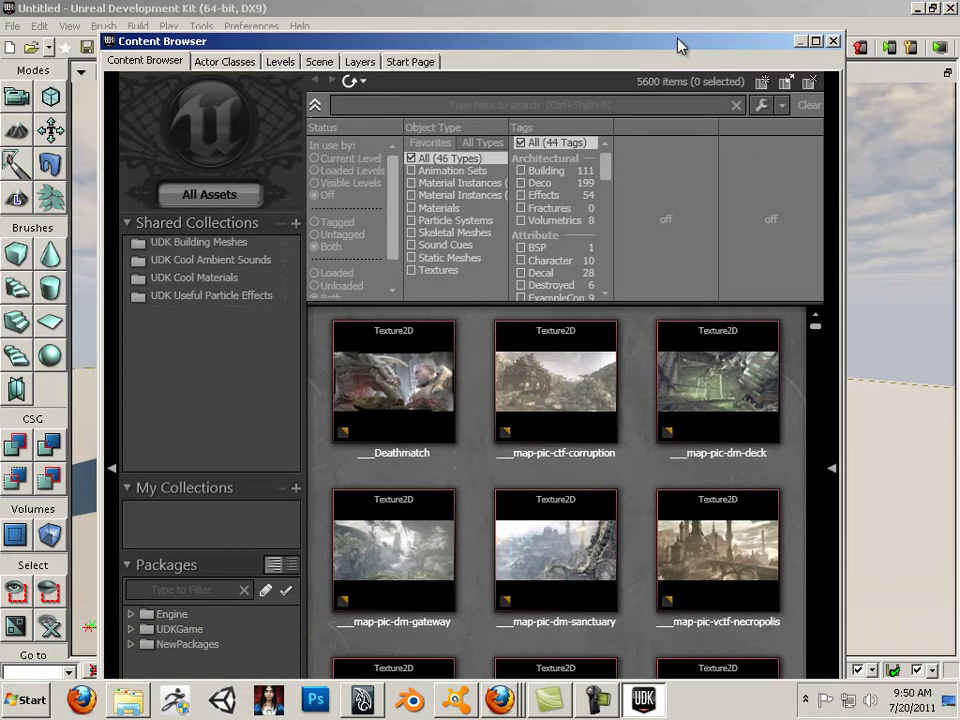
- Maximize the Content Browser and start an import from the Fence_package folder
left_click(816, 41)
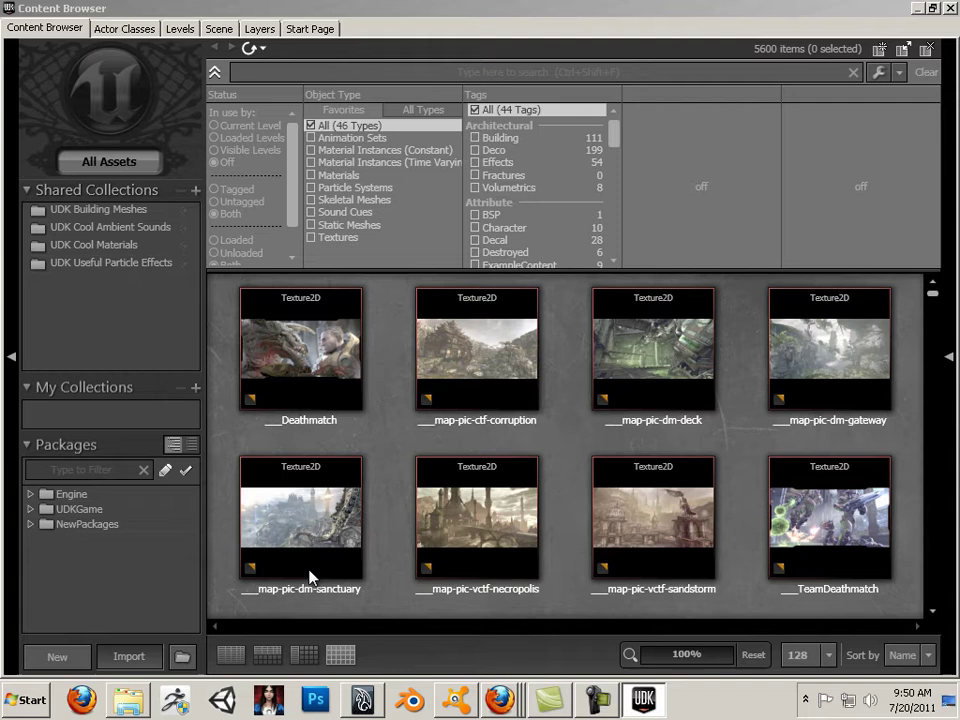
left_click(128, 656)
left_click_drag(236, 229, 216, 374)
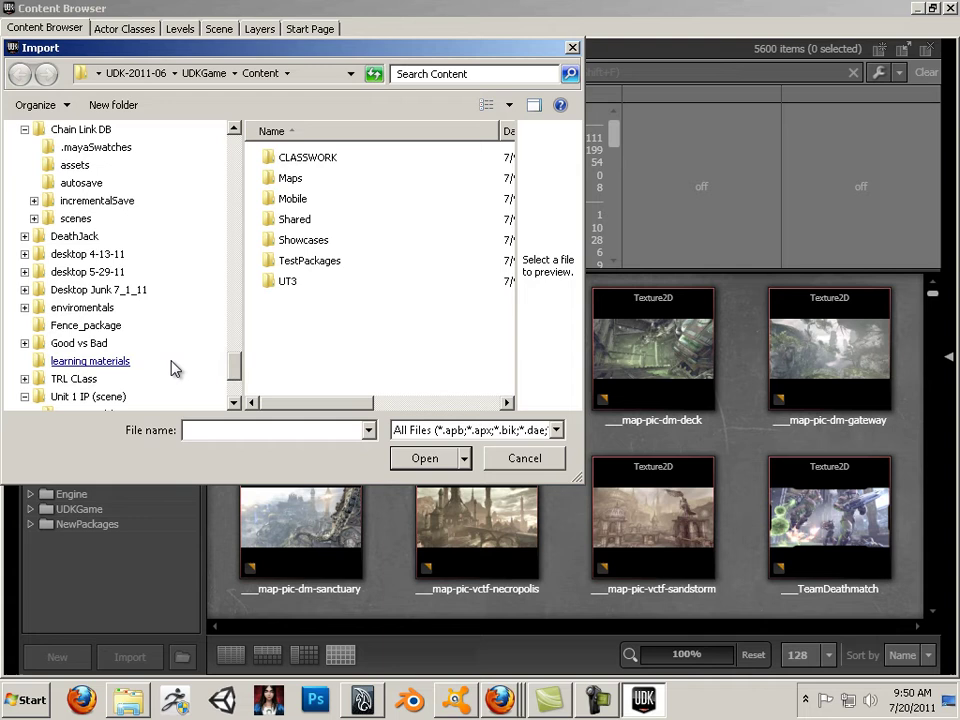
left_click(110, 327)
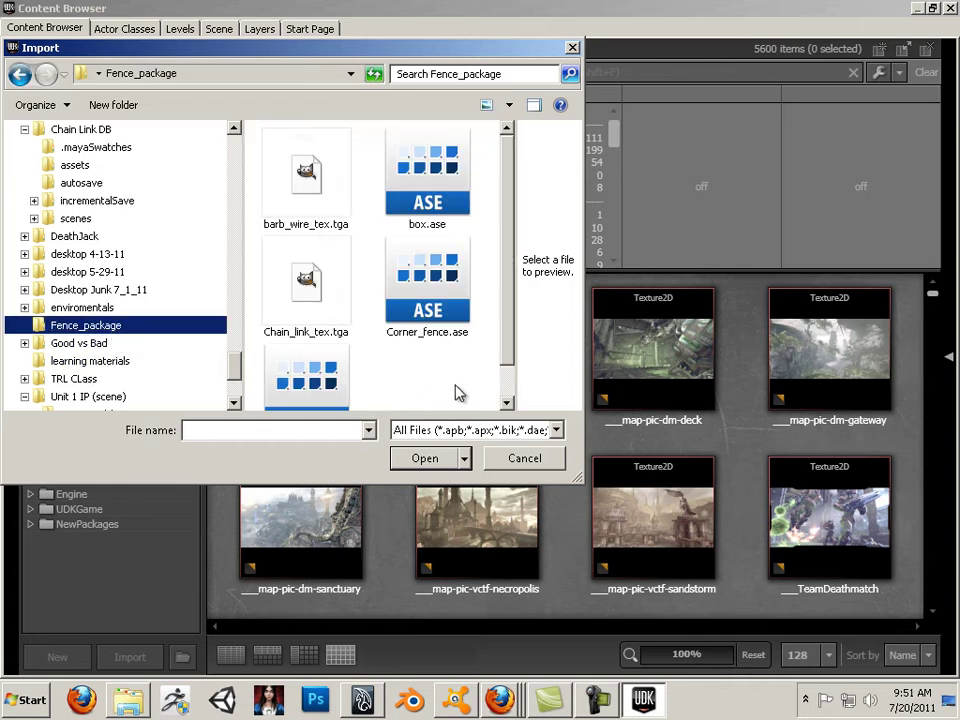
- Import Corner_fence, barb_wire_tex, Chain_link_tex and straight_fence into package 01_fence
left_click(435, 320)
left_click(308, 196, "ctrl")
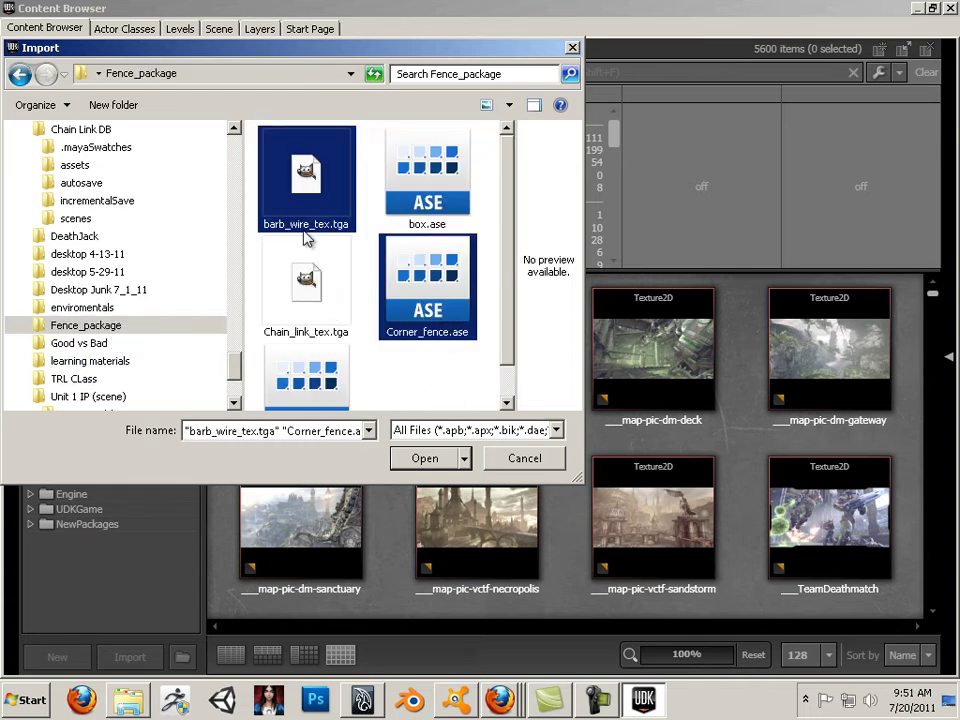
left_click(302, 290, "ctrl")
left_click(302, 372, "ctrl")
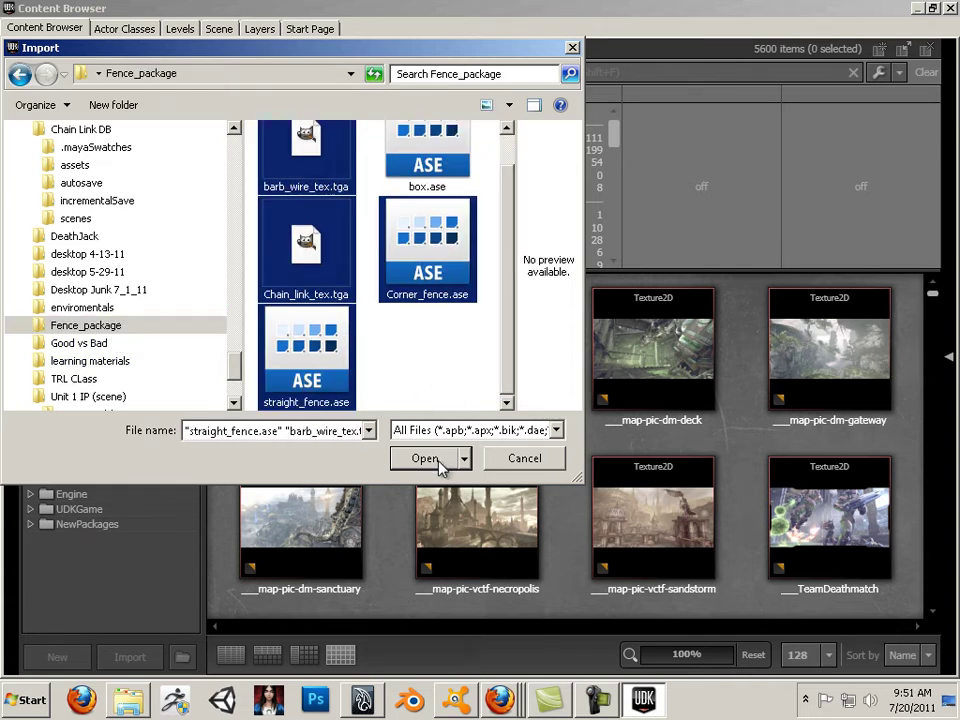
left_click(425, 458)
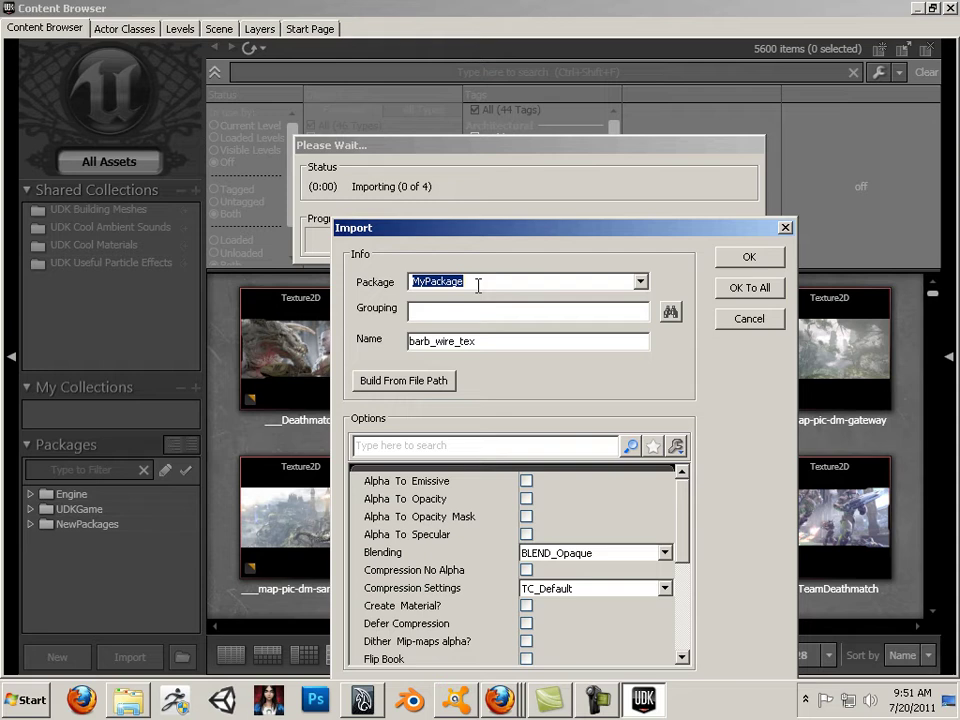
type("01_fence")
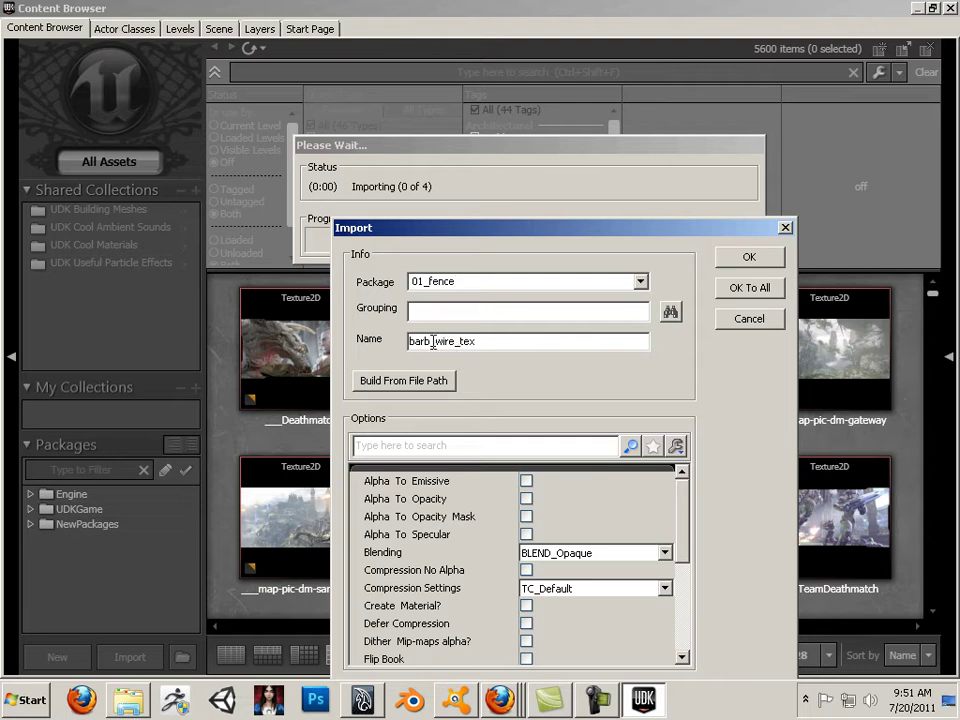
- Import barb_wire_tex with BLEND_Masked blending and an auto-created material
left_click(593, 554)
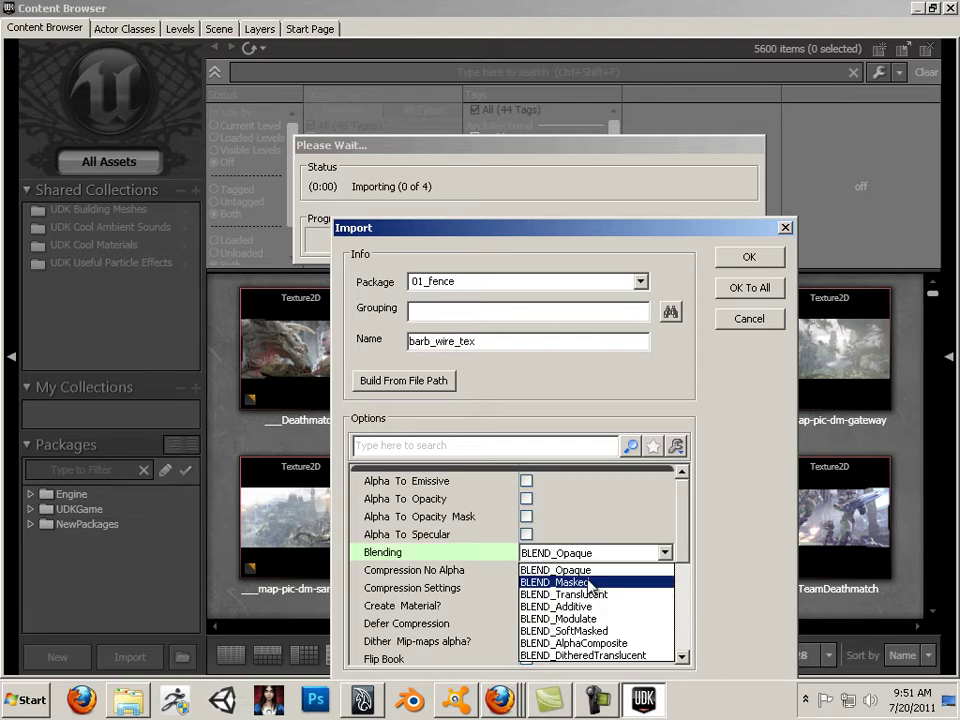
left_click(590, 582)
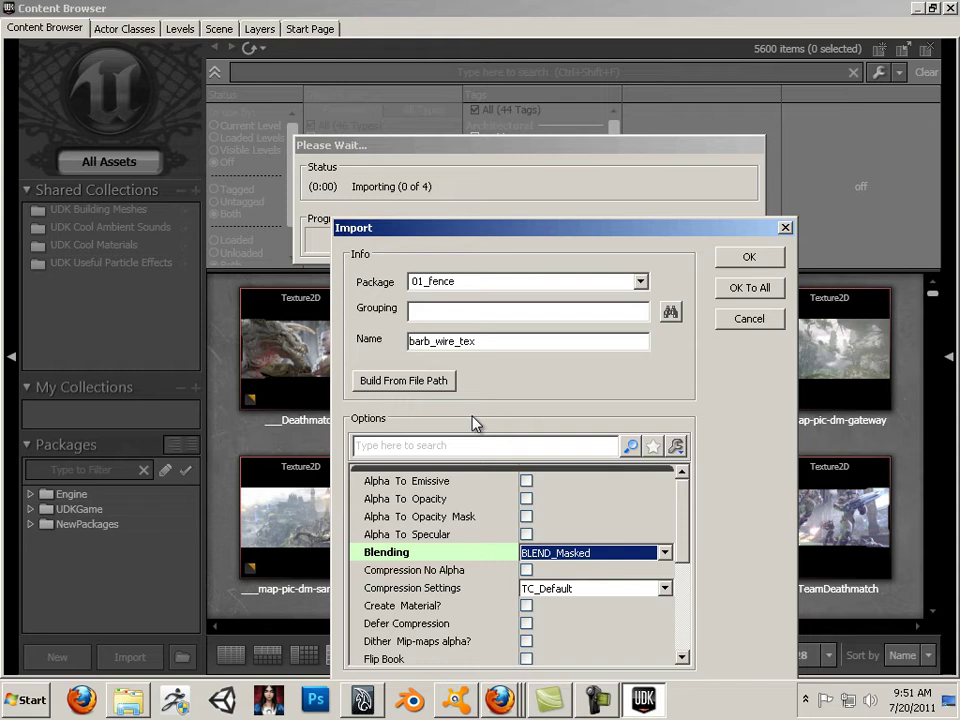
left_click(526, 605)
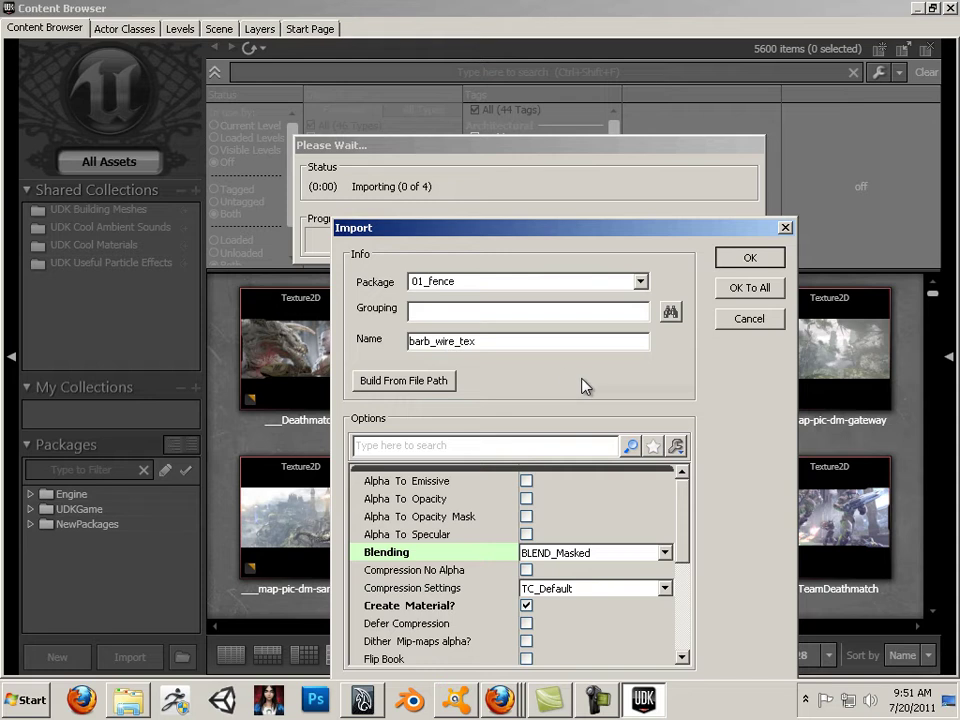
key("Return")
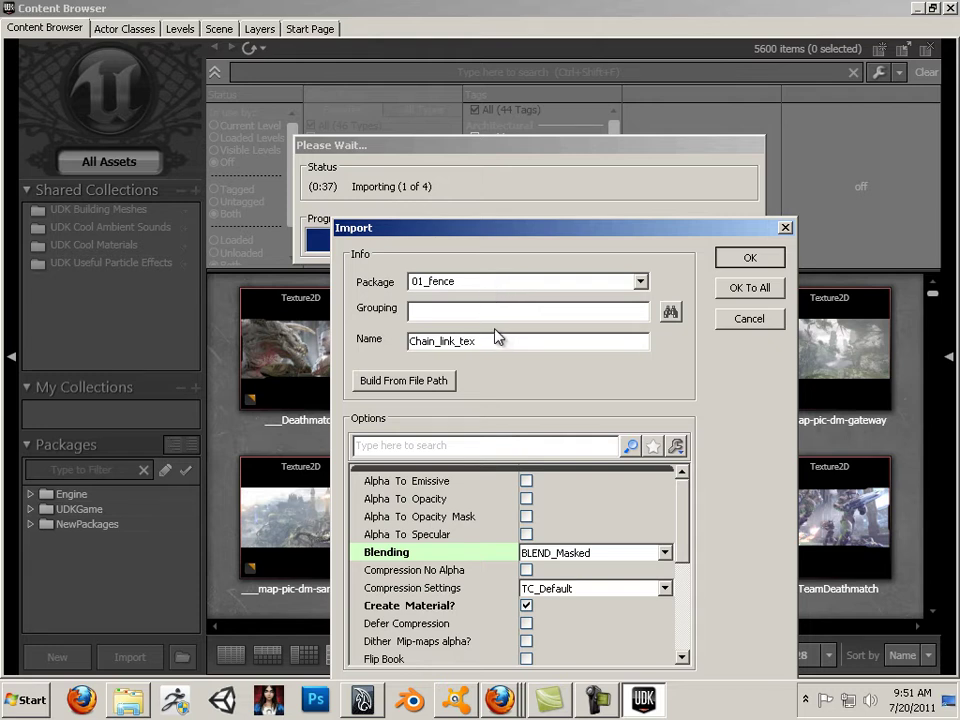
- Accept the imports of Chain_link_tex, Corner_fence and straight_fence, dismissing the vertex-count warnings
key("Return")
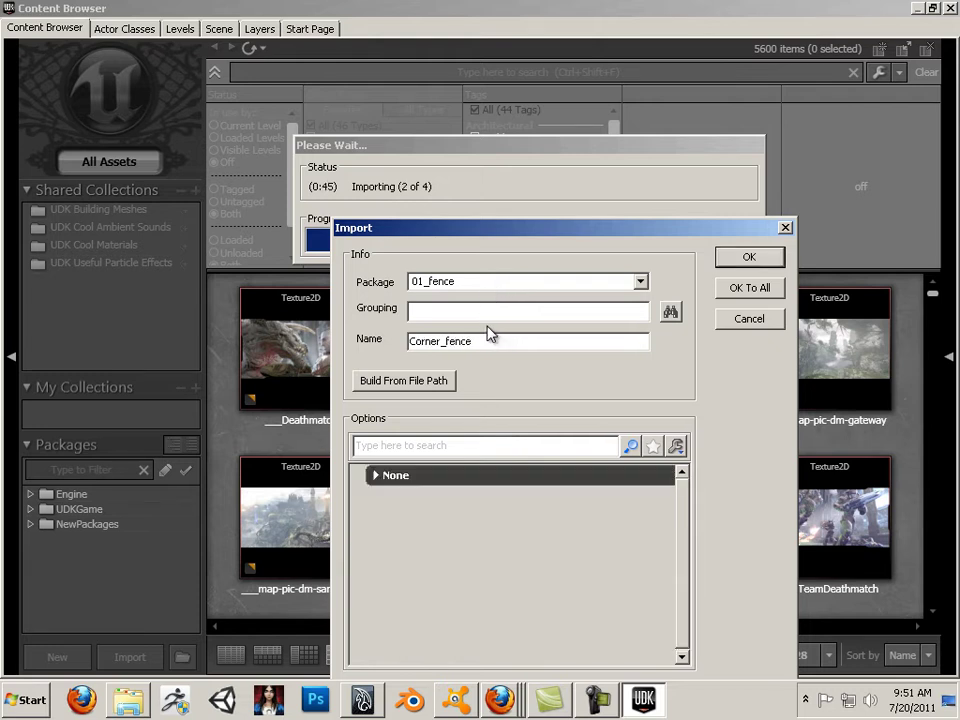
left_click(749, 258)
left_click(653, 378)
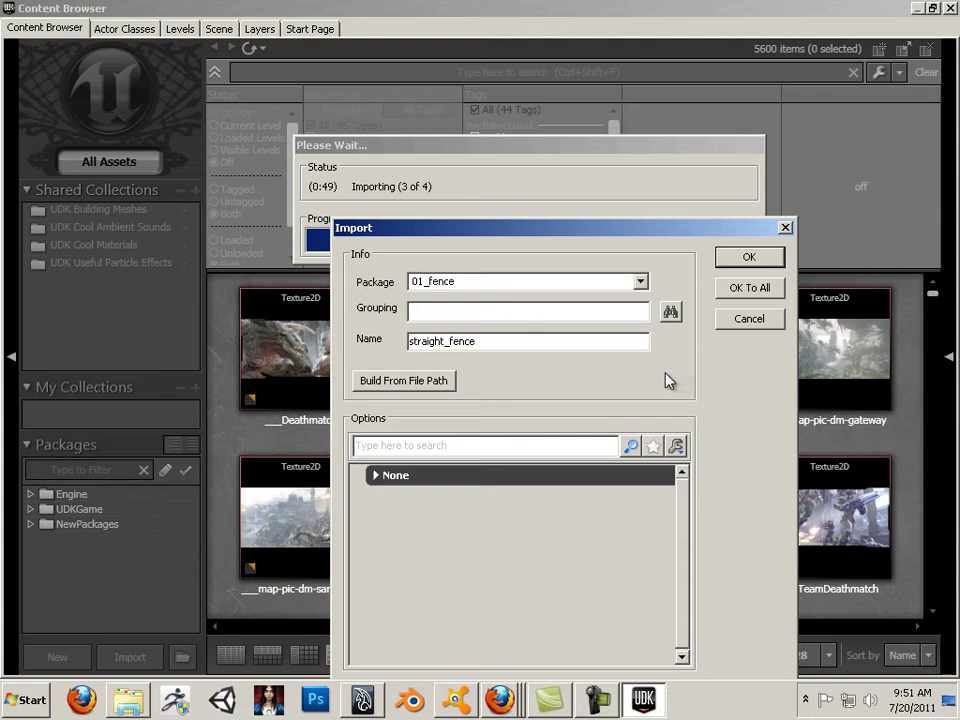
left_click(741, 260)
left_click(645, 382)
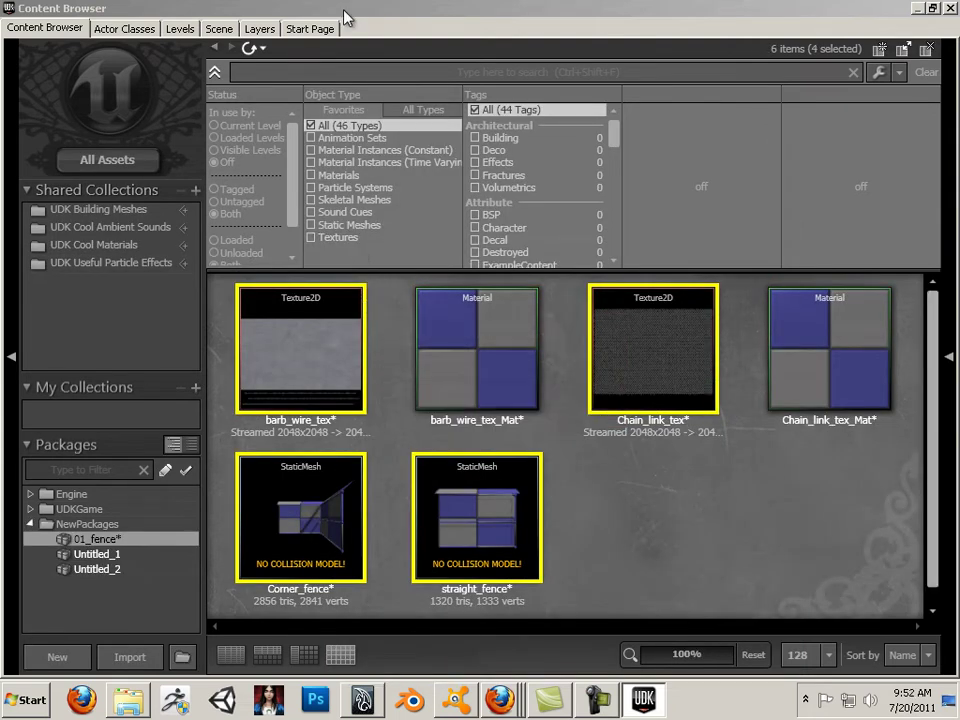
- Save the new package as 01_fence.upk in UDKGame's Content/CLASSWORK folder
double_click(257, 7)
left_click(15, 27)
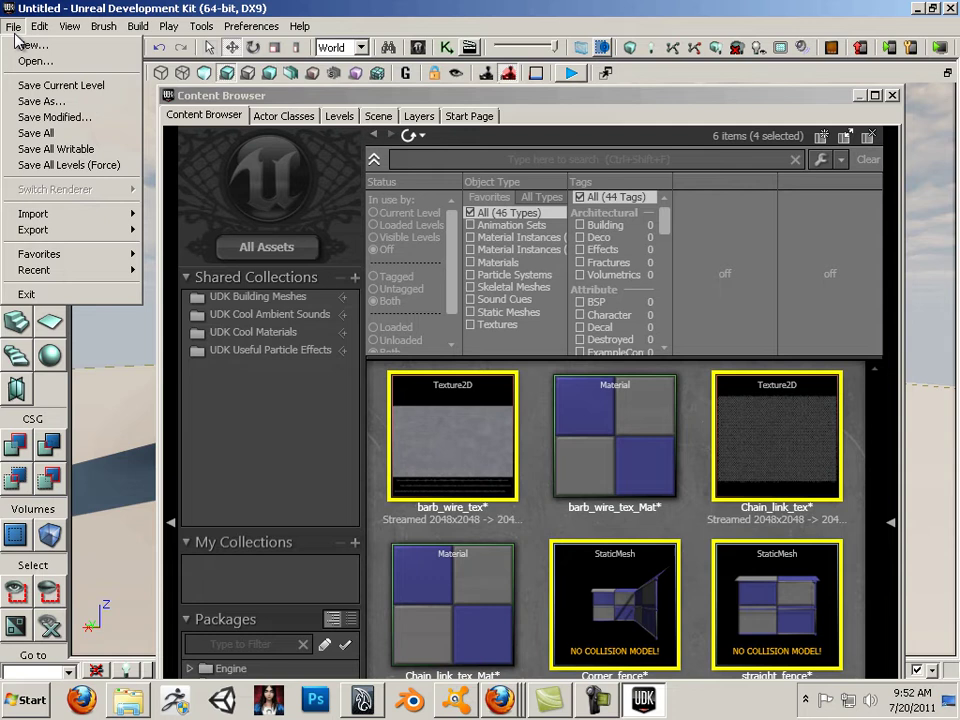
left_click(40, 129)
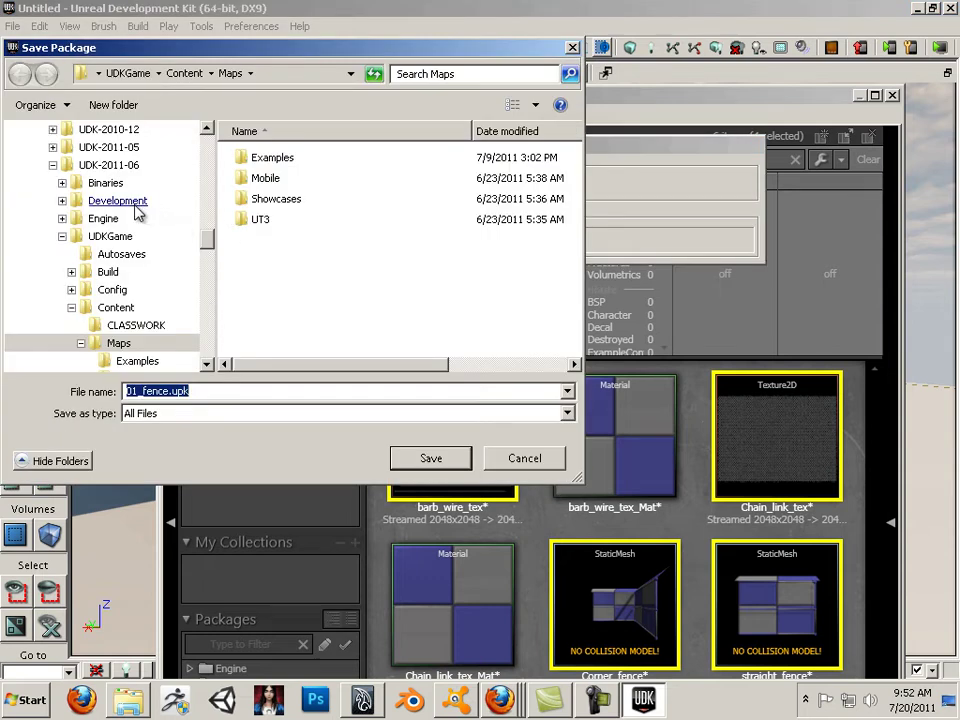
left_click(137, 344)
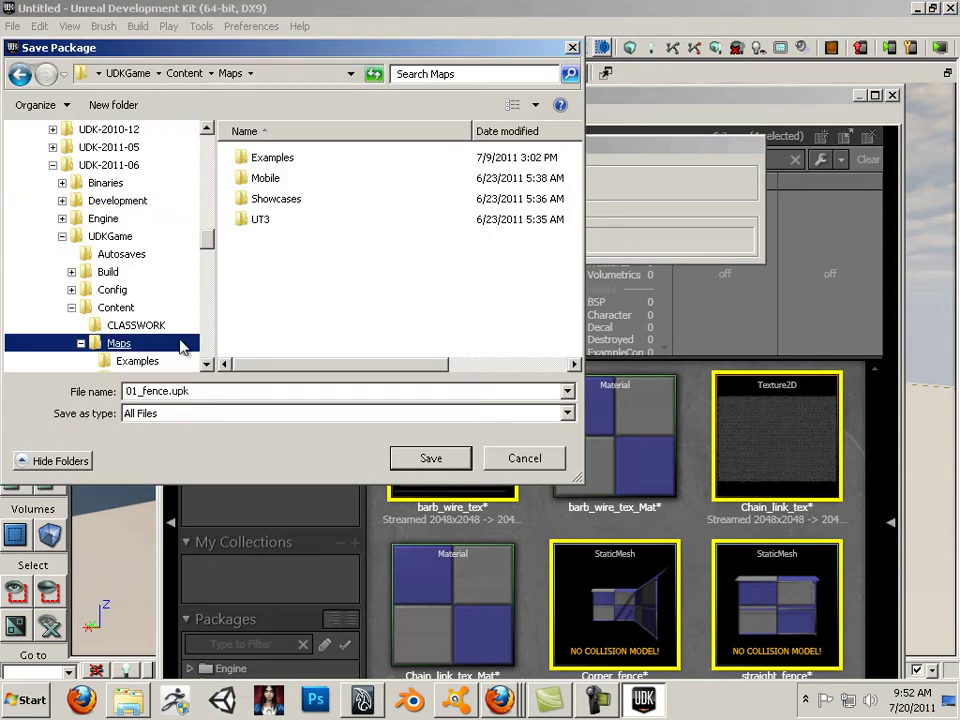
scroll(207, 245, "down", 1)
scroll(207, 245, "down", 1)
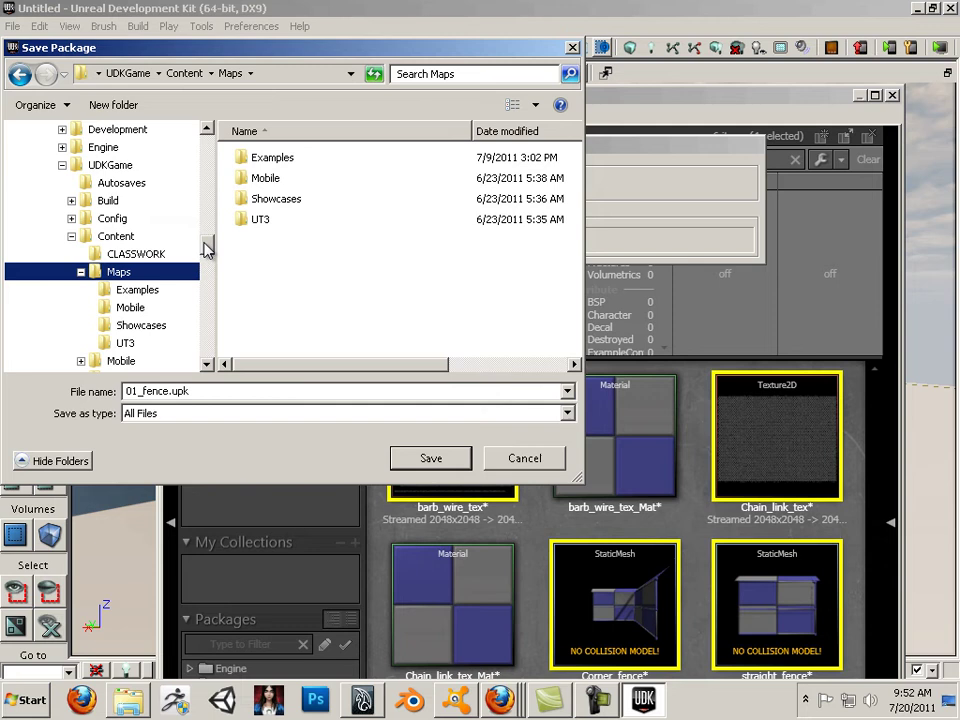
left_click(98, 171)
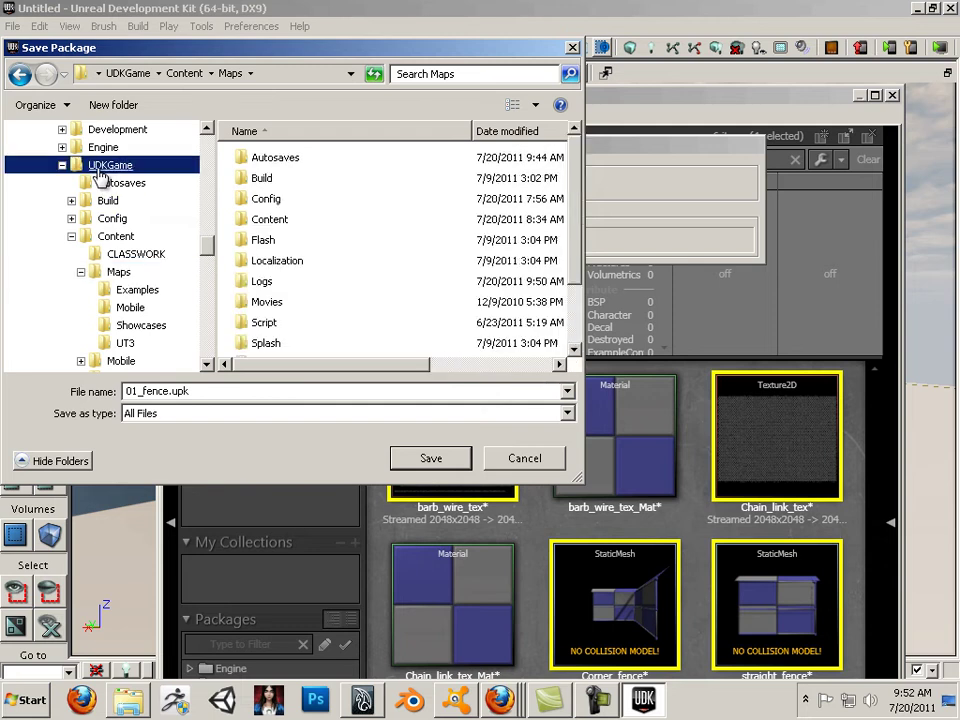
left_click(111, 272)
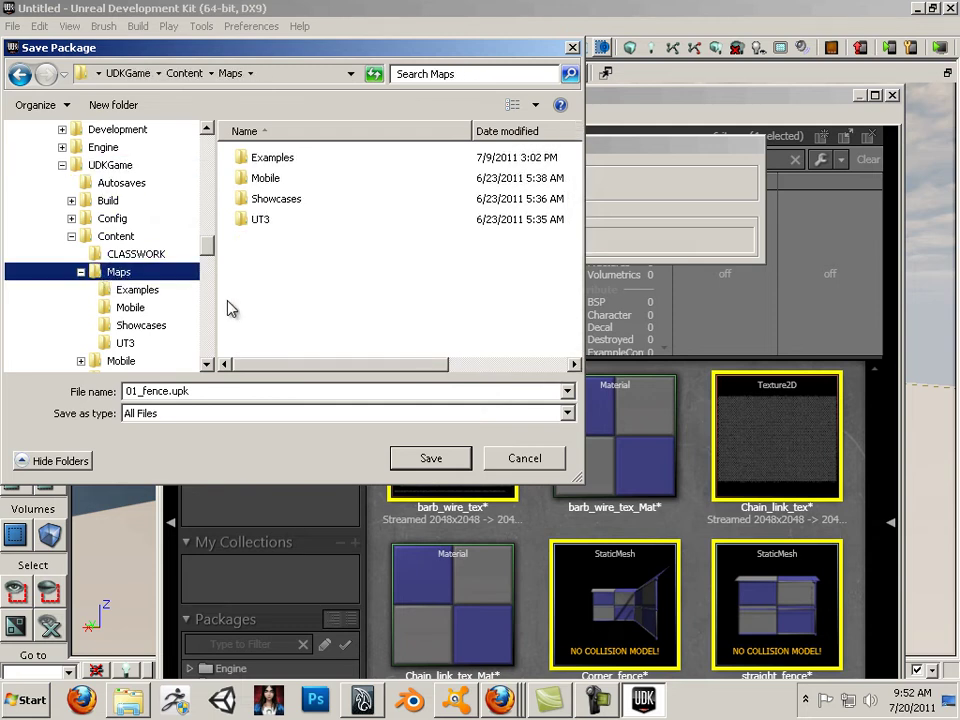
left_click(120, 236)
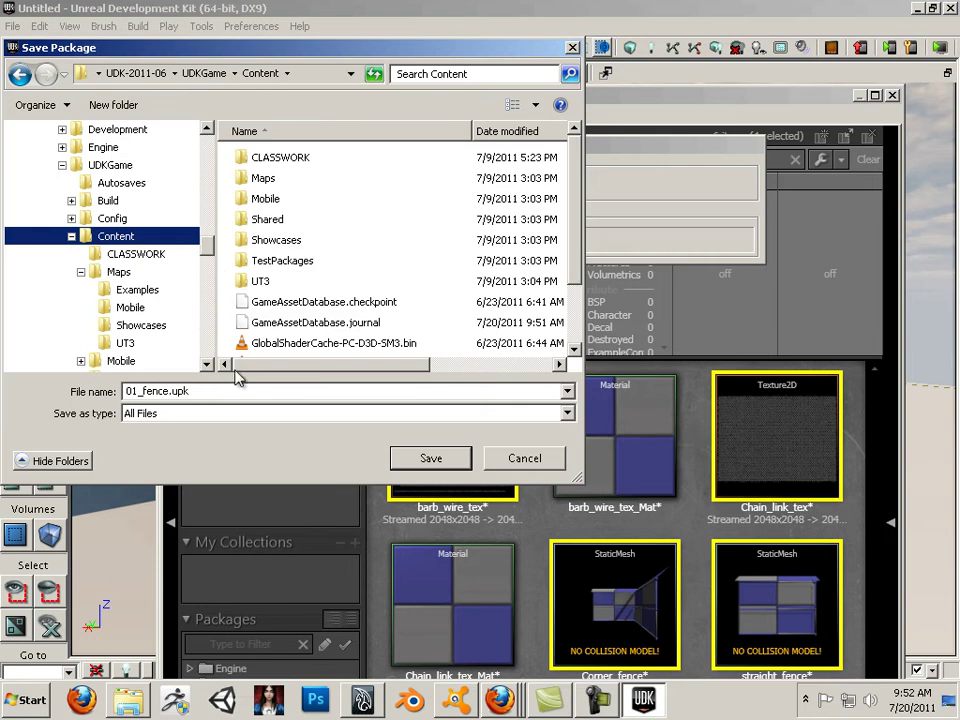
double_click(281, 160)
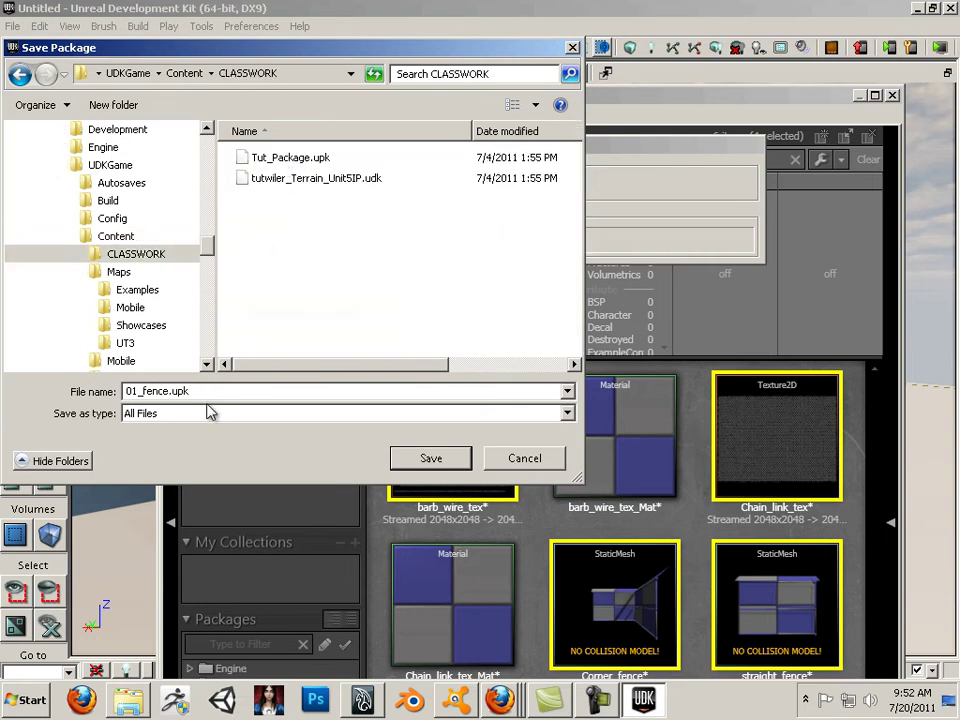
left_click(401, 459)
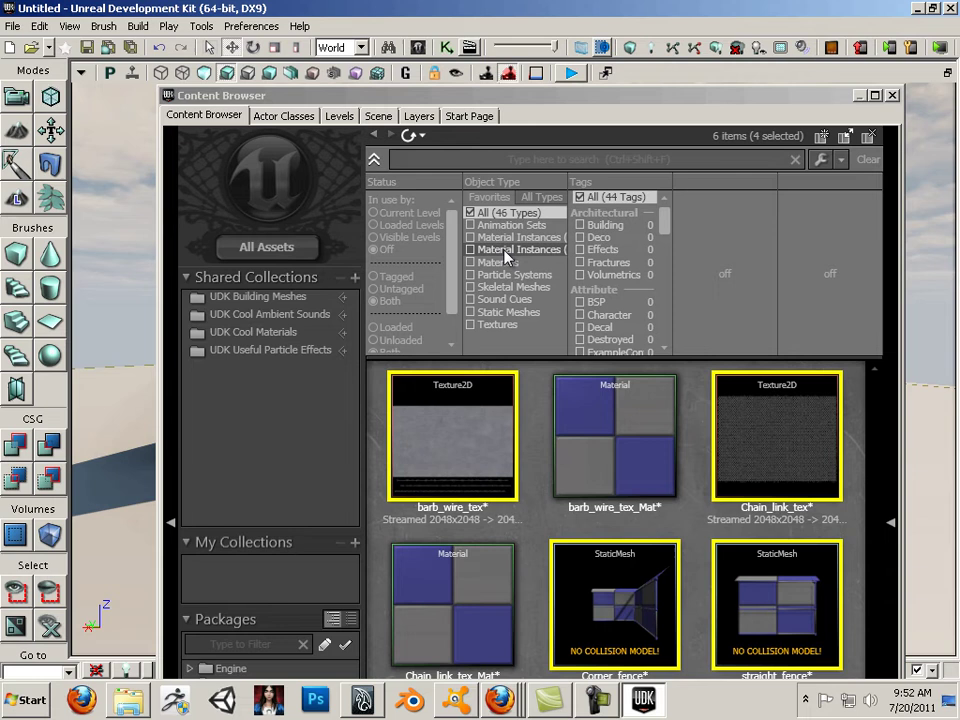
- Open barb_wire_tex_Mat in the Material Editor and wire the texture's alpha into OpacityMask
left_click(470, 47)
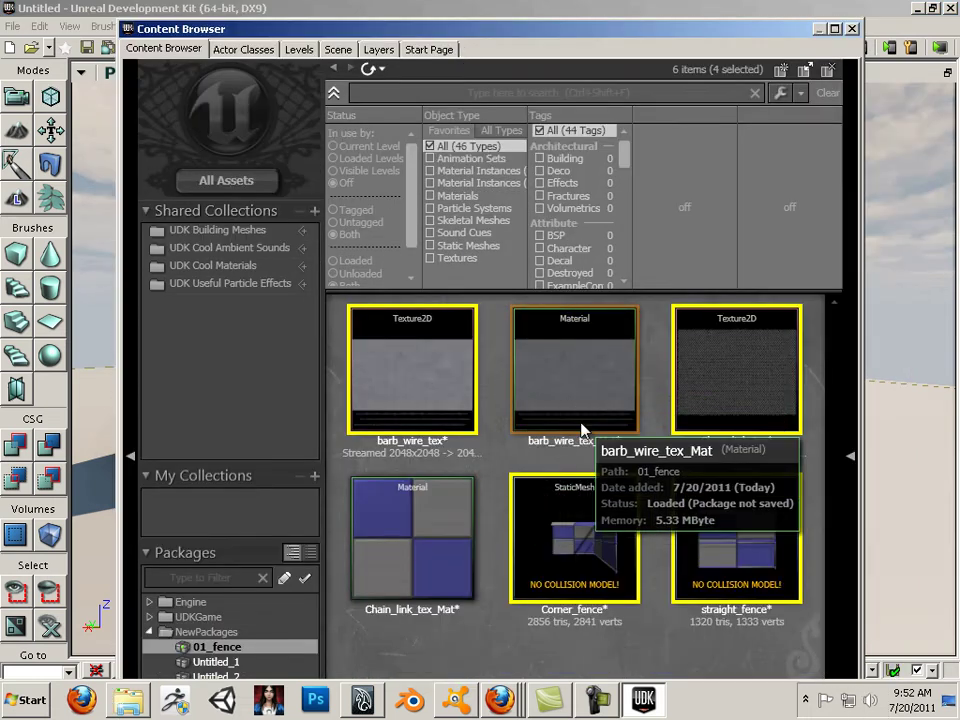
left_click(837, 28)
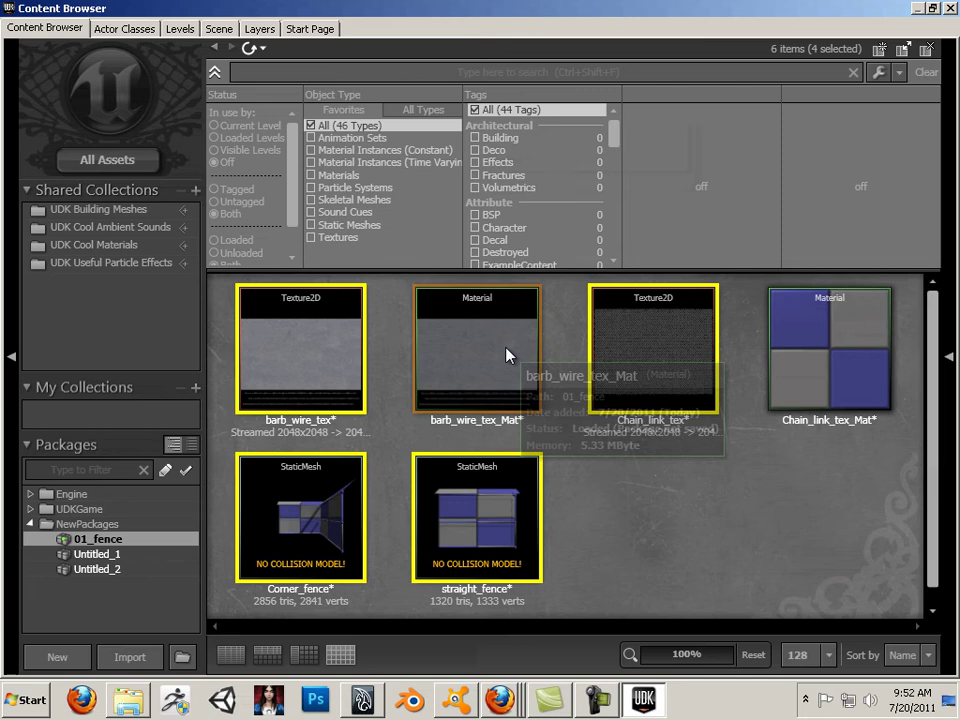
mouse_move(484, 350)
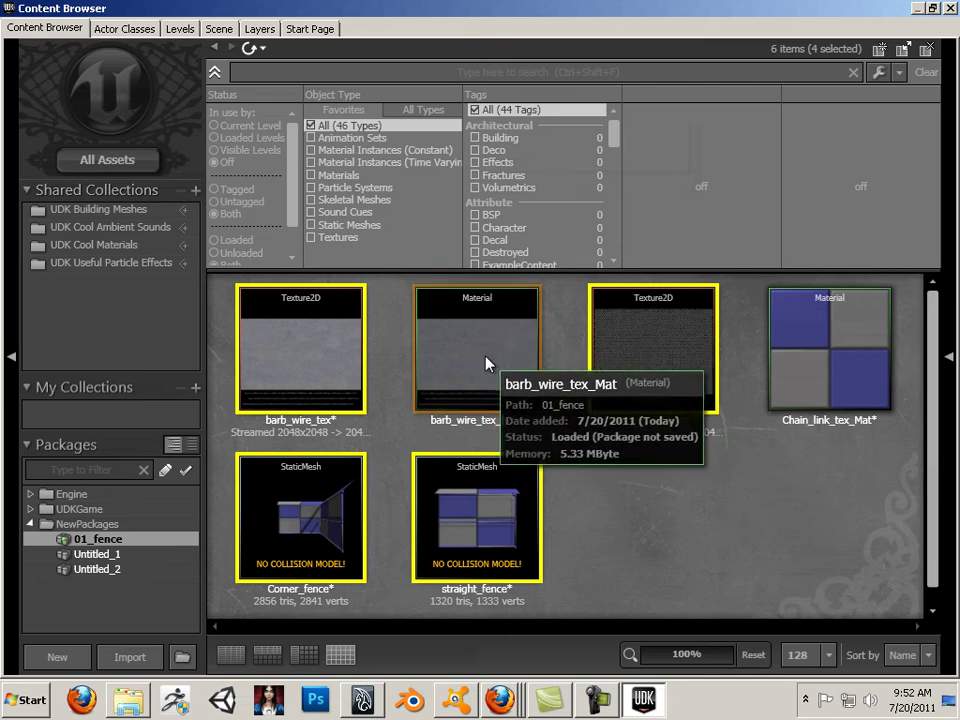
double_click(485, 363)
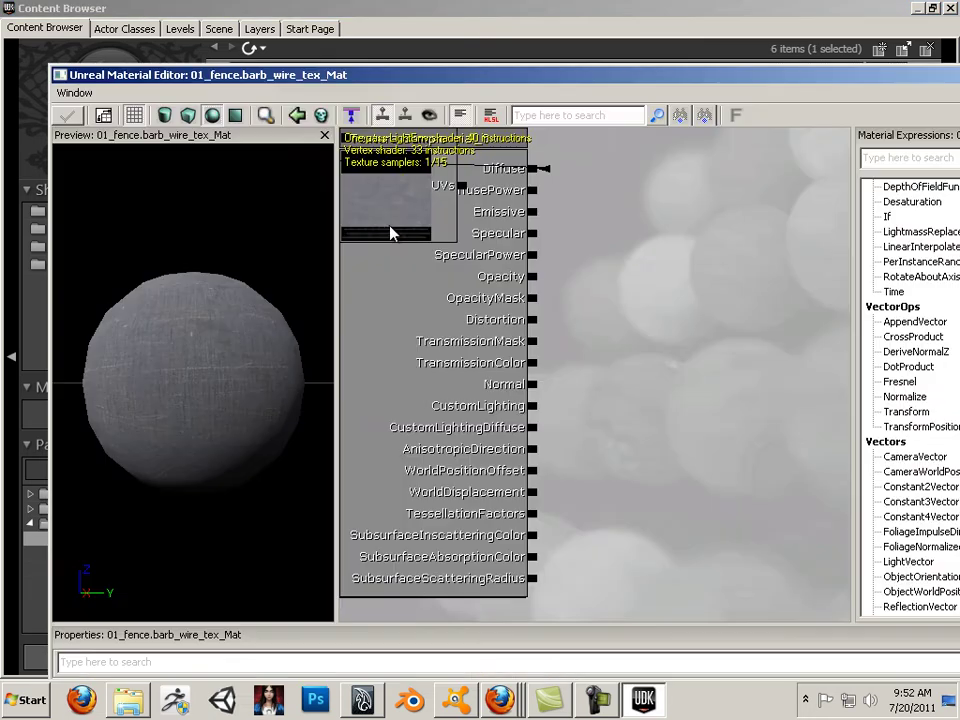
left_click_drag(390, 233, 722, 294)
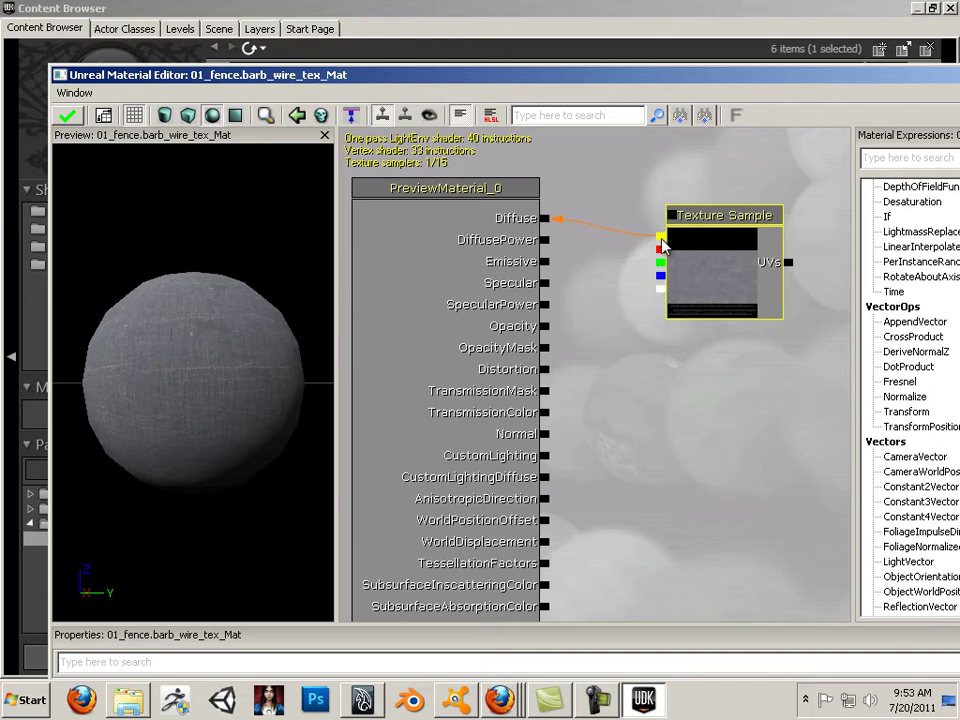
left_click_drag(660, 290, 548, 352)
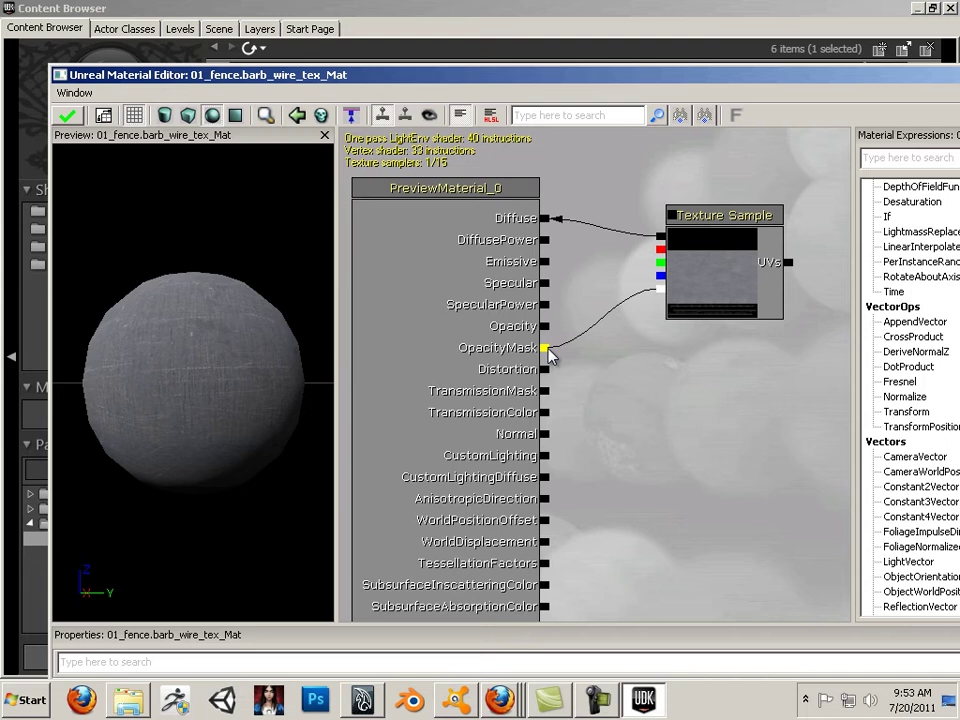
- Make barb_wire_tex_Mat Two Sided, apply the changes, and close its Material Editor
double_click(482, 70)
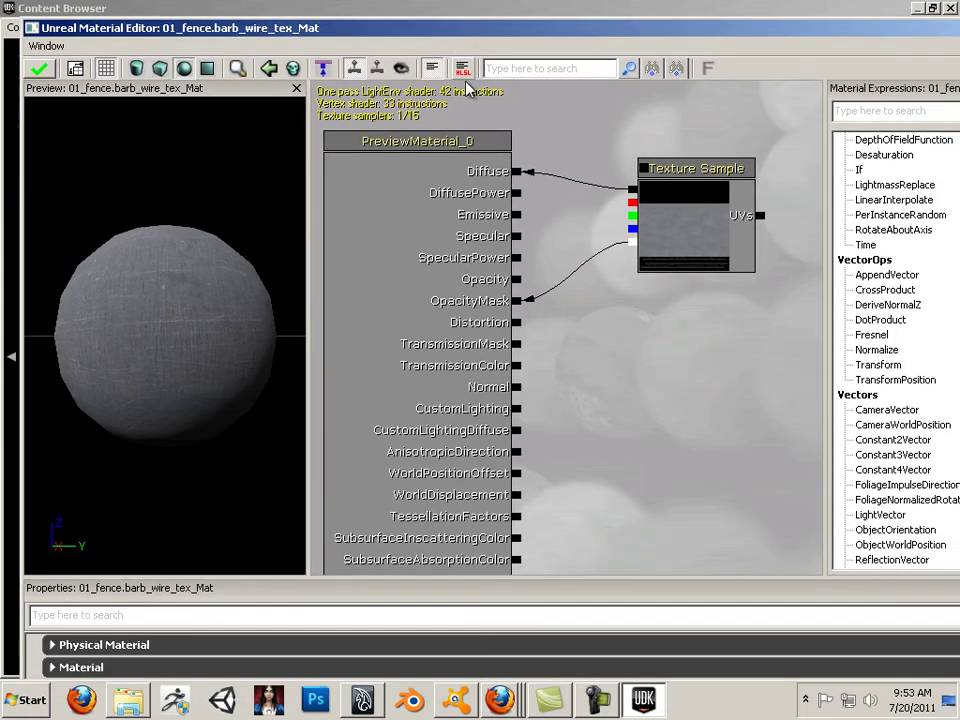
mouse_move(628, 34)
left_mouse_down()
mouse_move(594, 34)
mouse_move(632, 33)
left_mouse_up()
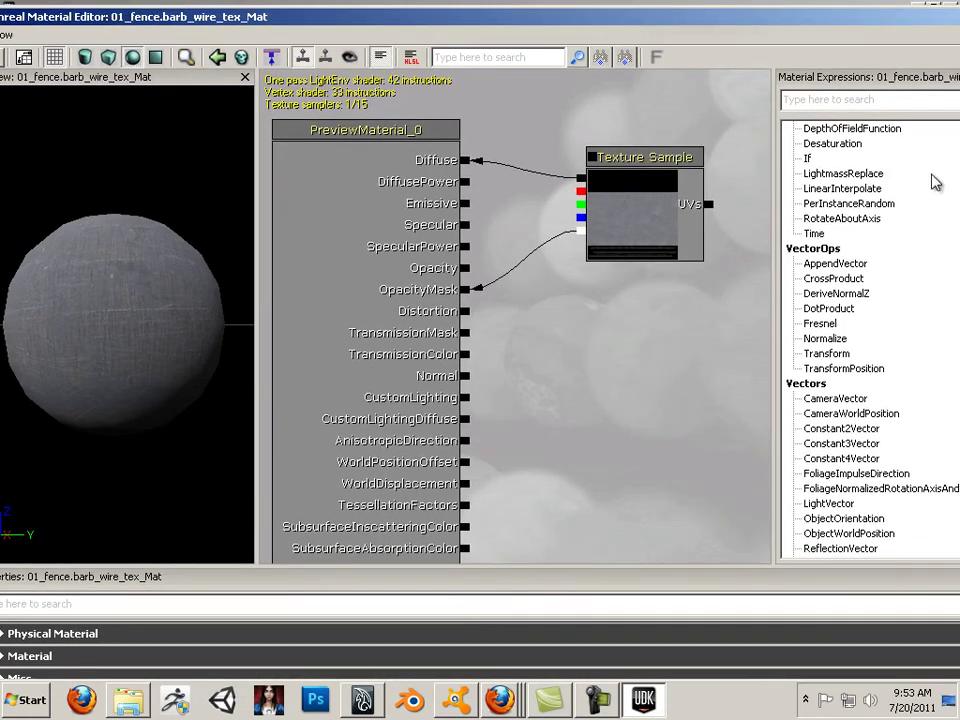
left_click_drag(575, 23, 926, 5)
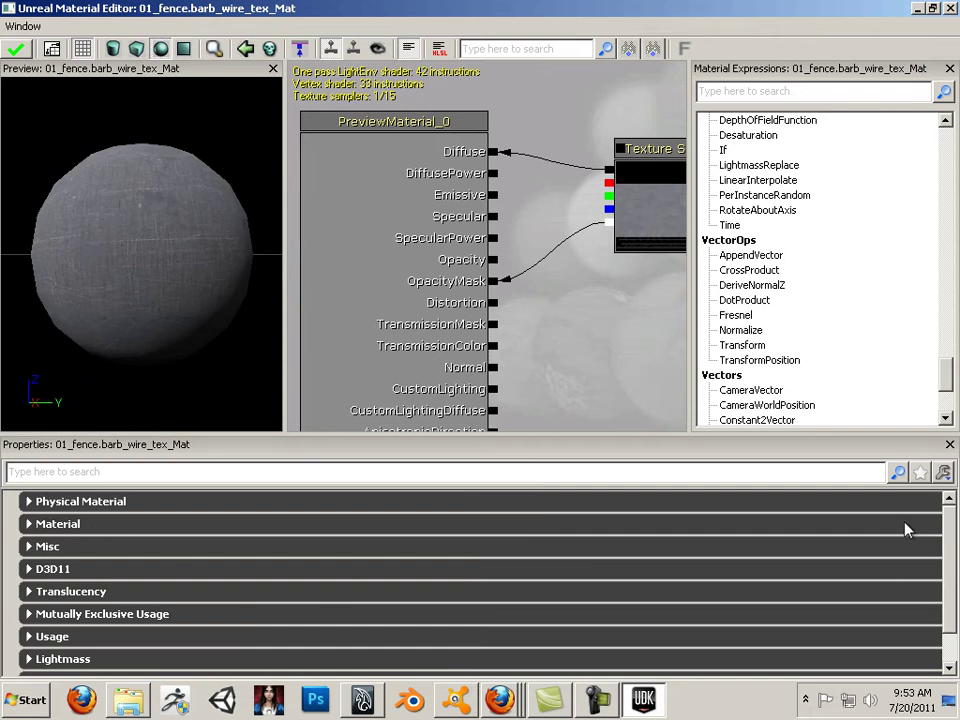
left_click(31, 524)
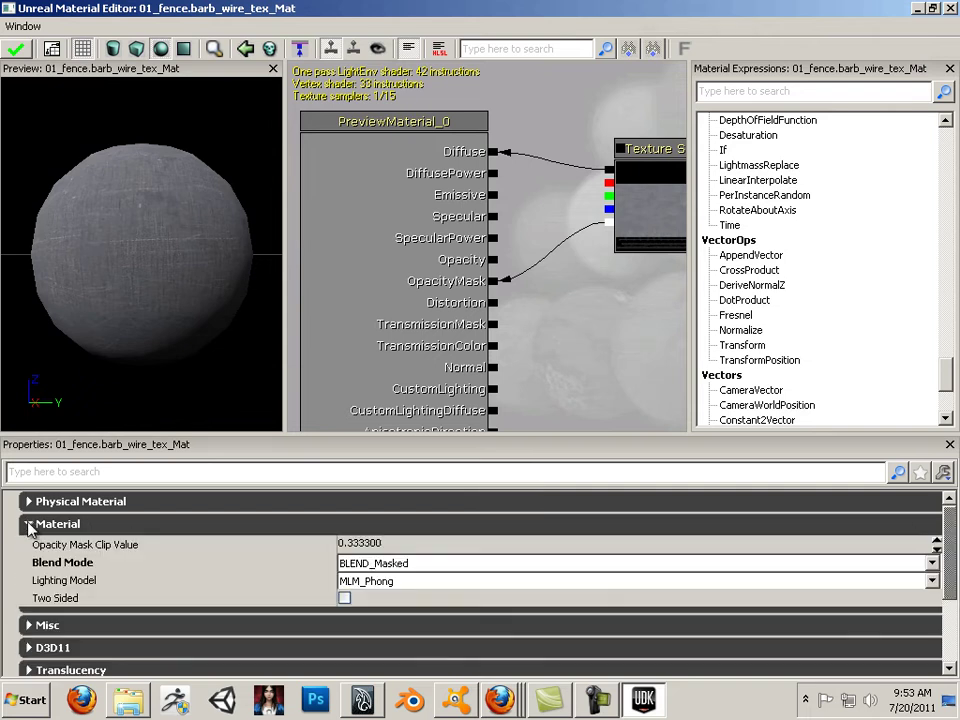
left_click(344, 598)
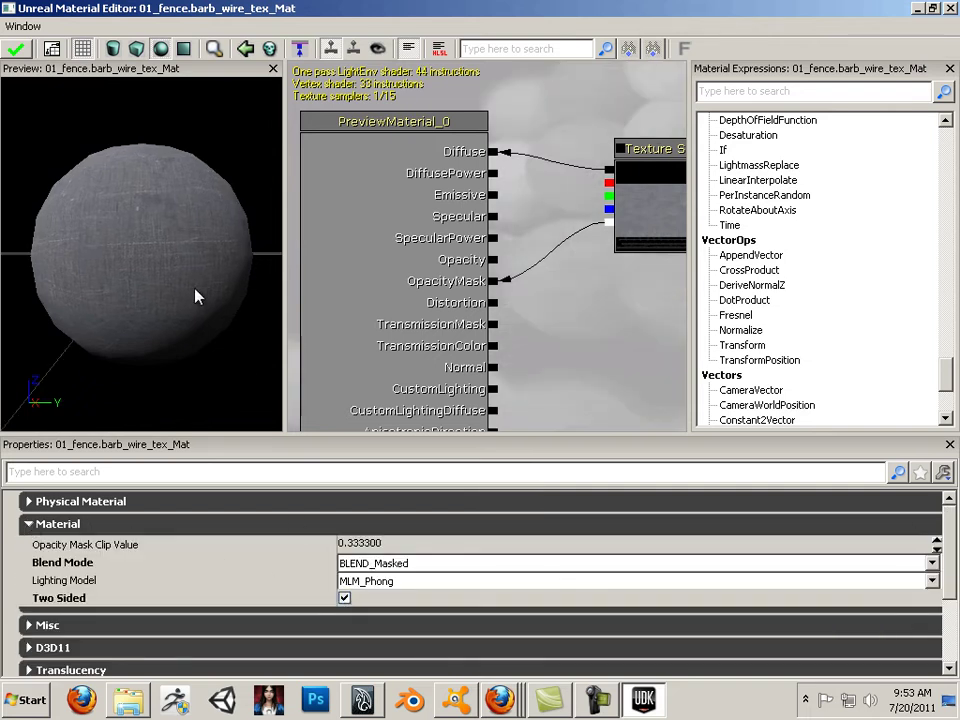
left_click_drag(197, 296, 265, 130)
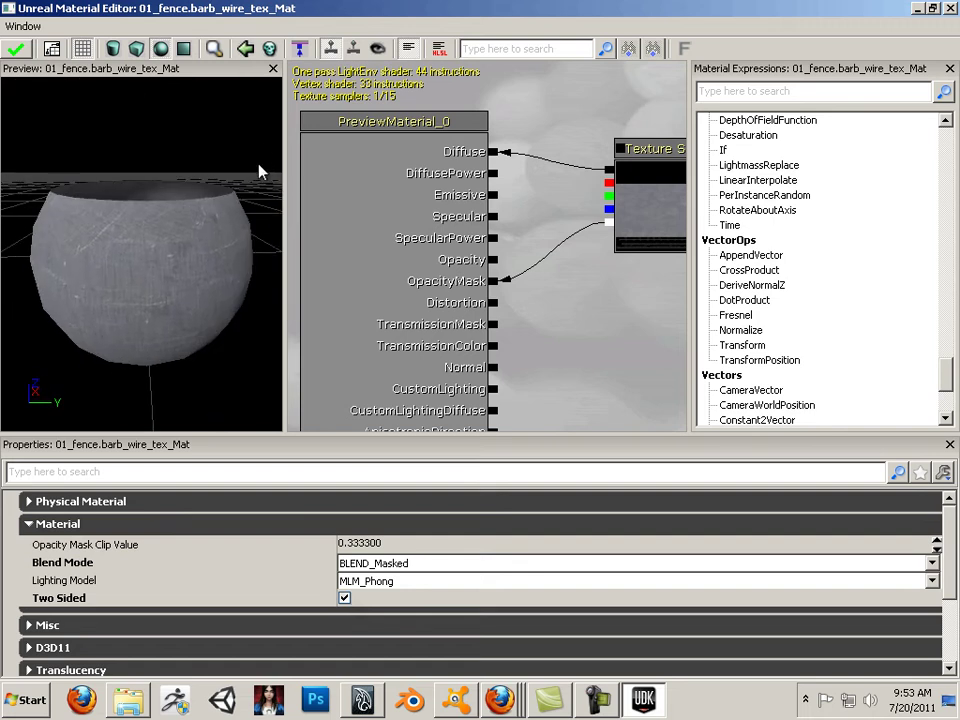
left_click(18, 52)
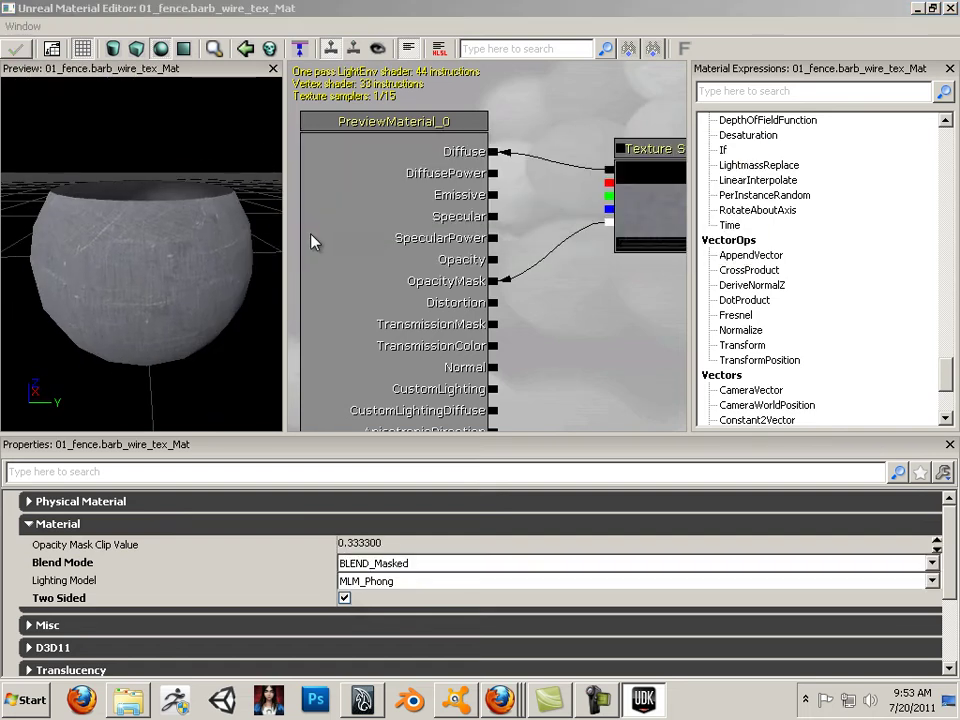
left_click(949, 8)
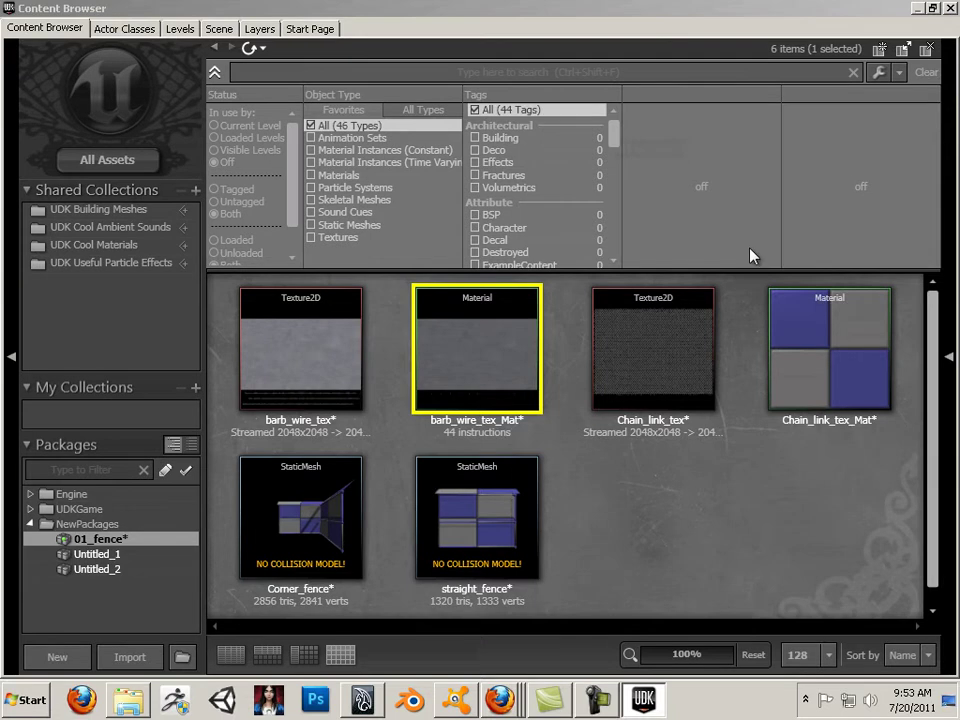
- Open Chain_link_tex_Mat and move its Texture Sample node to the right
left_click(822, 370)
double_click(822, 370)
left_click_drag(480, 251, 298, 36)
left_click_drag(320, 400, 266, 316)
left_click(416, 170)
left_click_drag(392, 165, 541, 260)
- Make Chain_link_tex_Mat Two Sided, apply the changes, and close the editor
left_click_drag(492, 43, 425, 61)
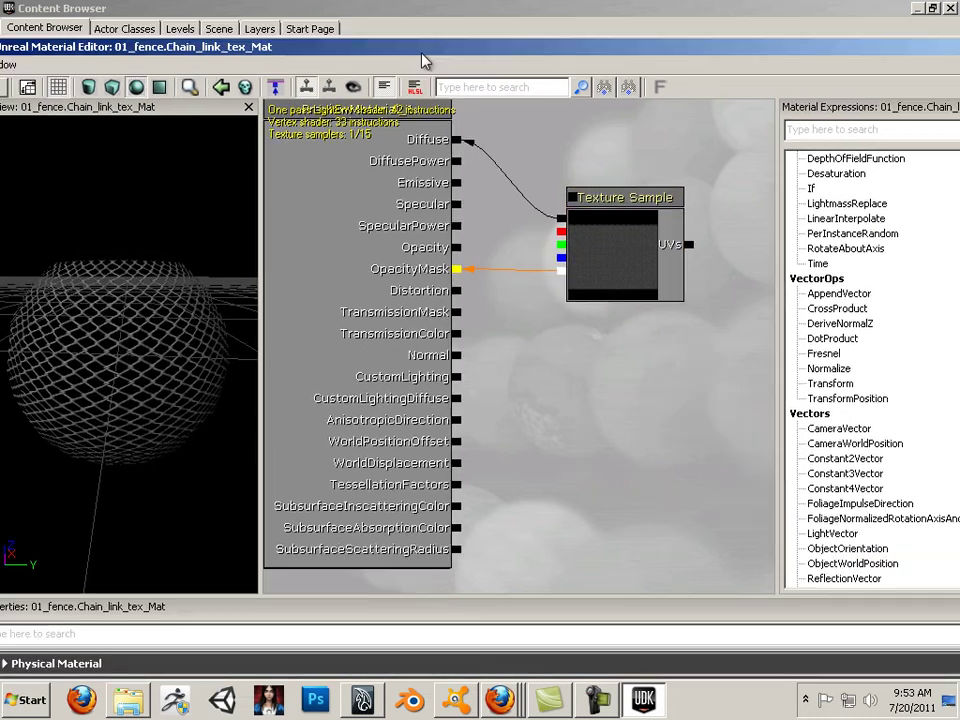
double_click(580, 47)
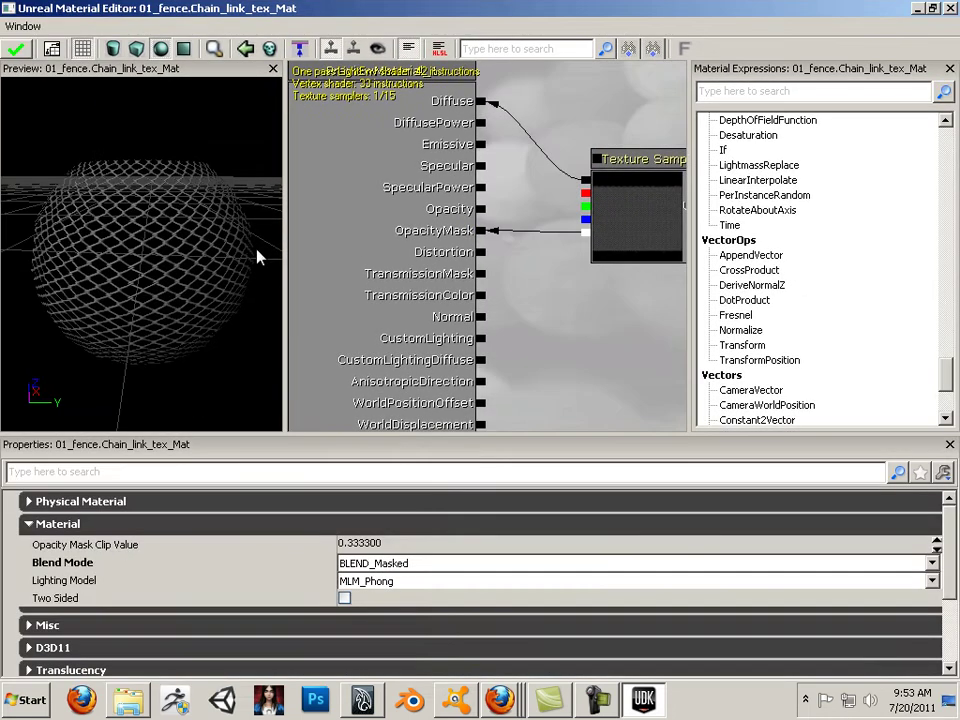
left_click_drag(257, 258, 213, 370)
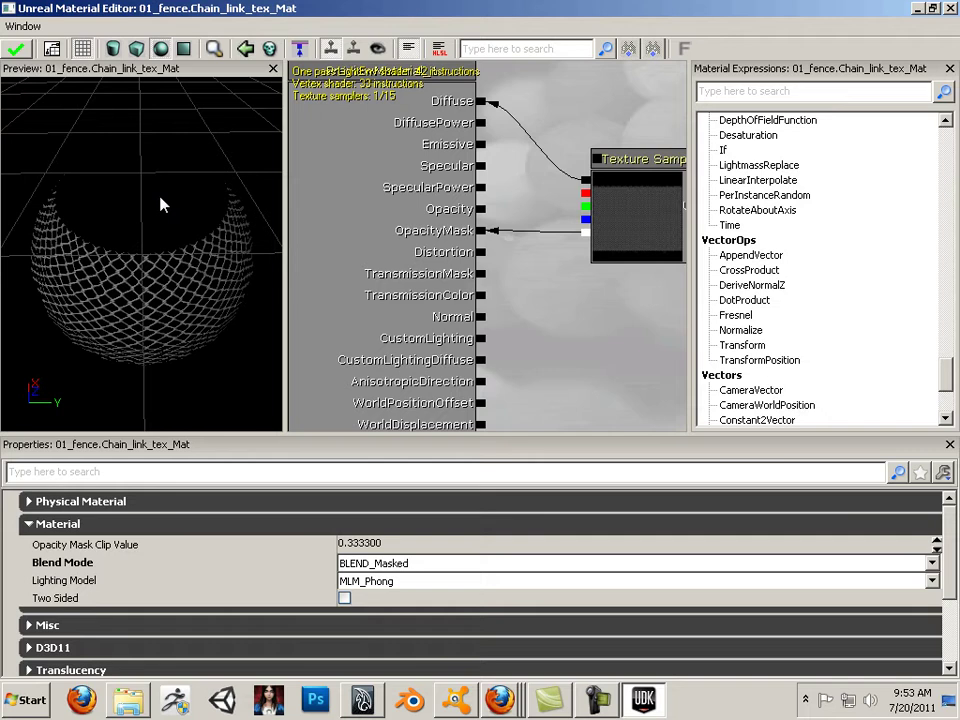
left_click(344, 598)
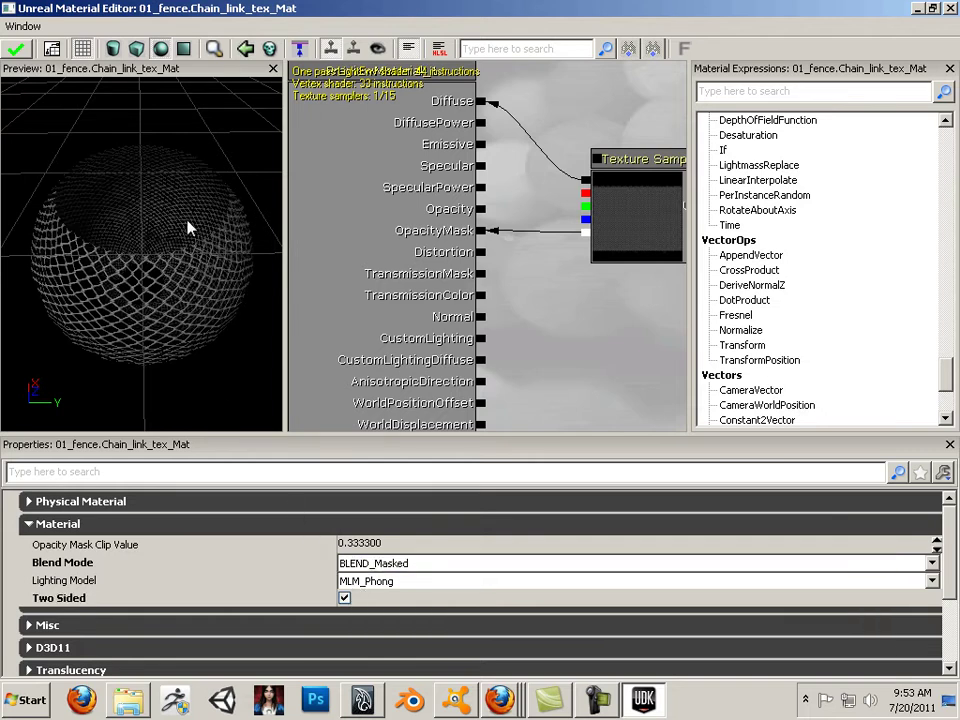
left_click(17, 50)
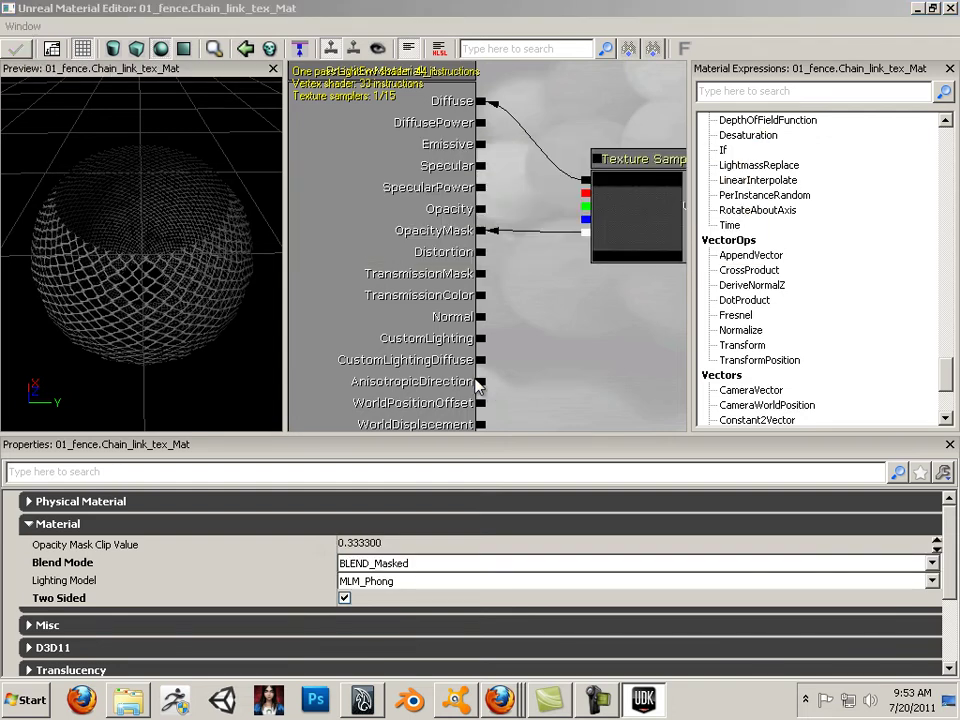
left_click(950, 9)
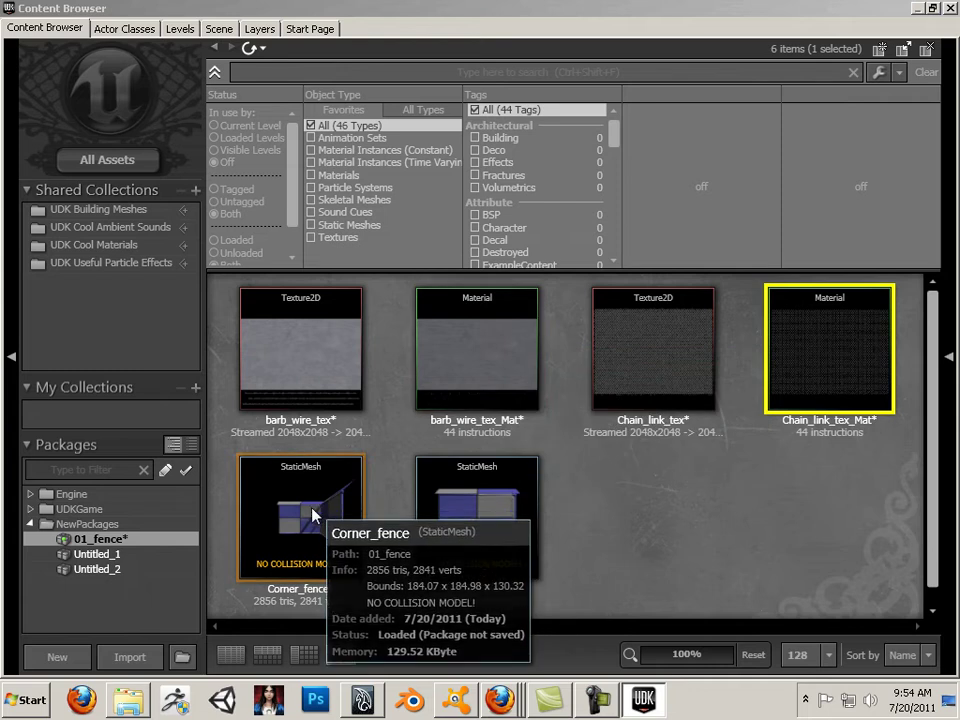
- Open Corner_fence in the Static Mesh Editor and expand LODInfo to its material elements
double_click(319, 537)
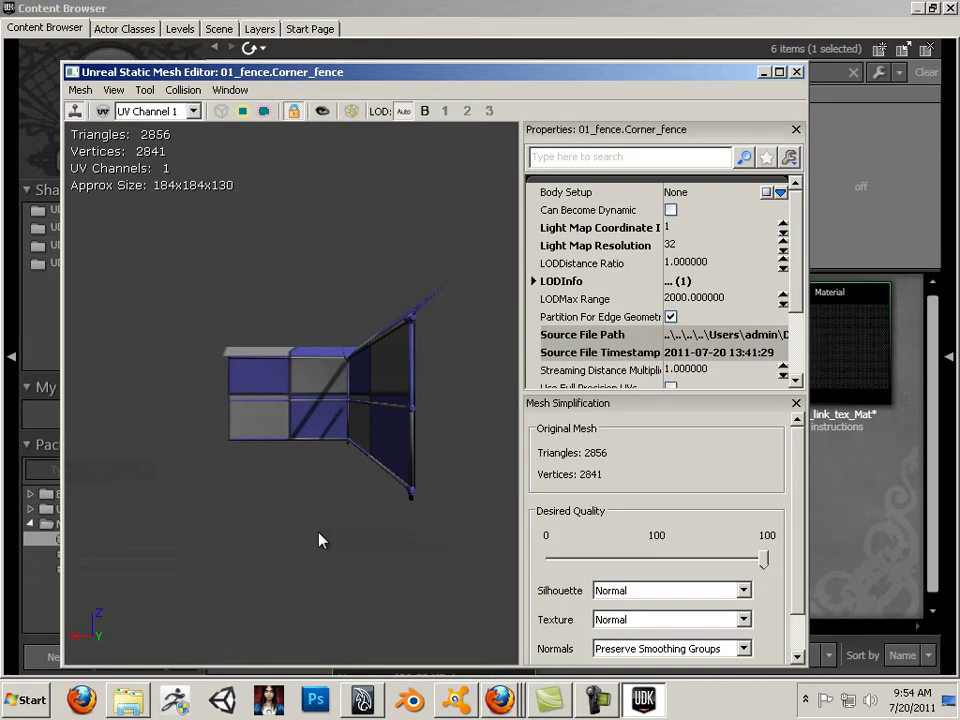
left_click_drag(576, 80, 424, 76)
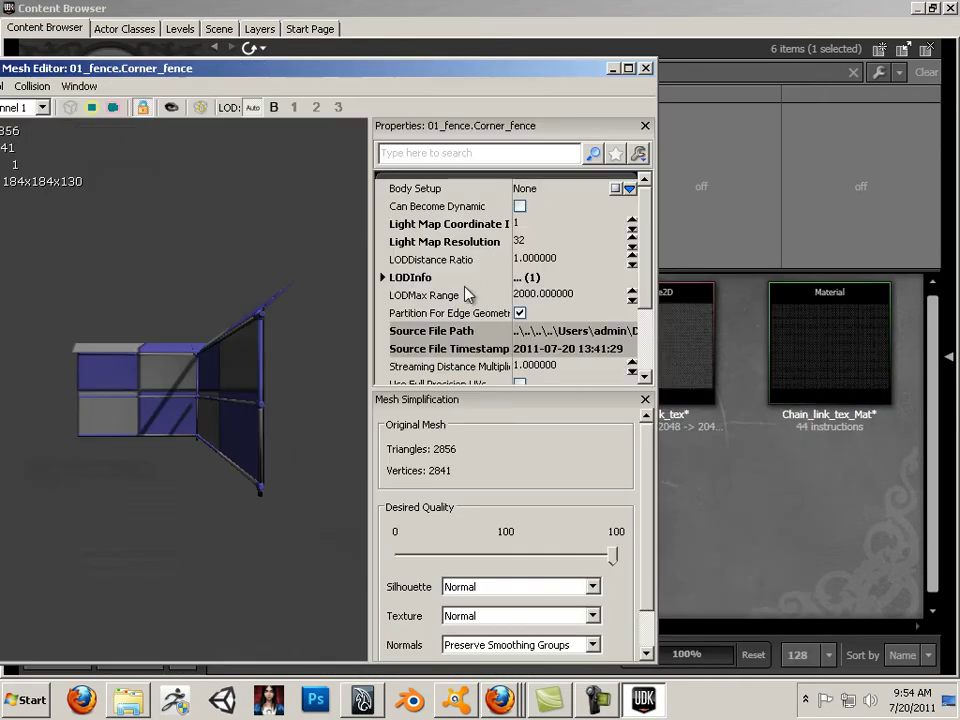
left_click(382, 277)
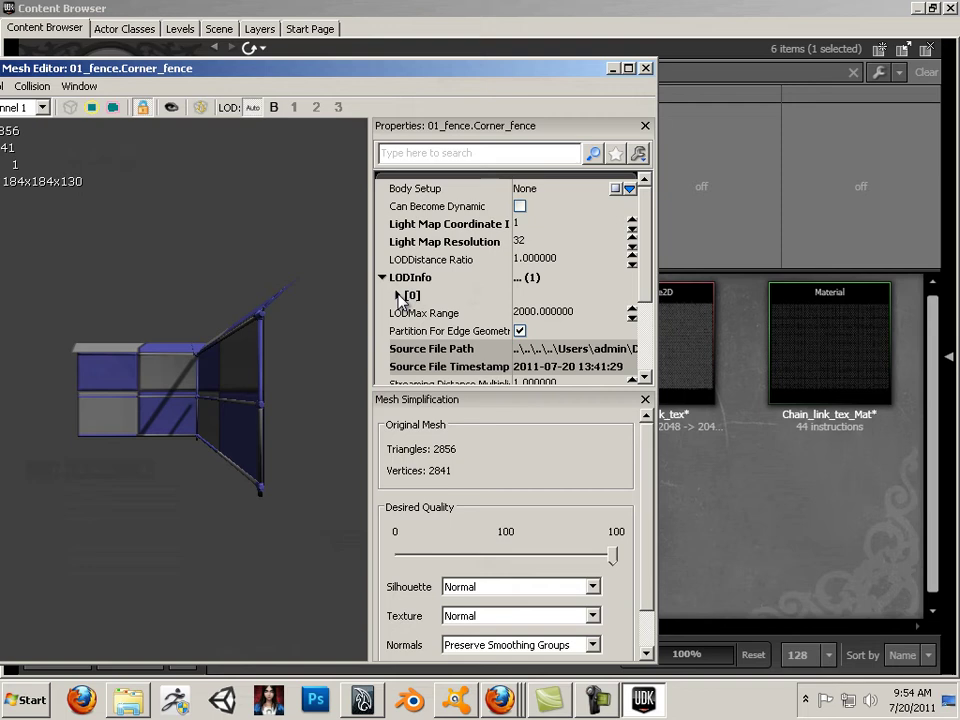
left_click(397, 295)
left_click(412, 313)
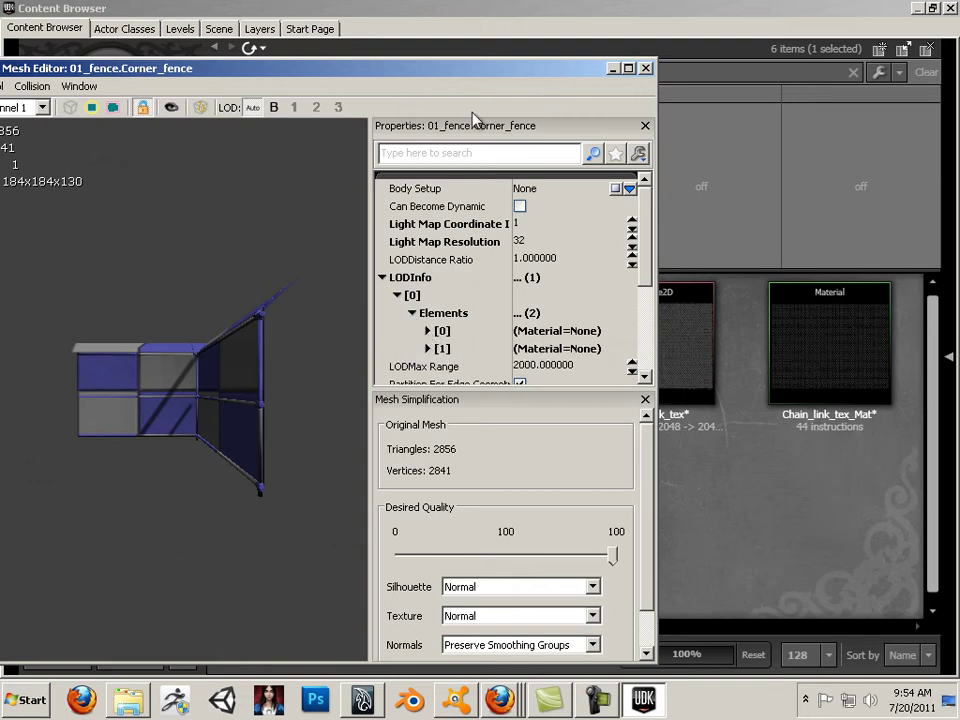
left_click_drag(471, 70, 405, 55)
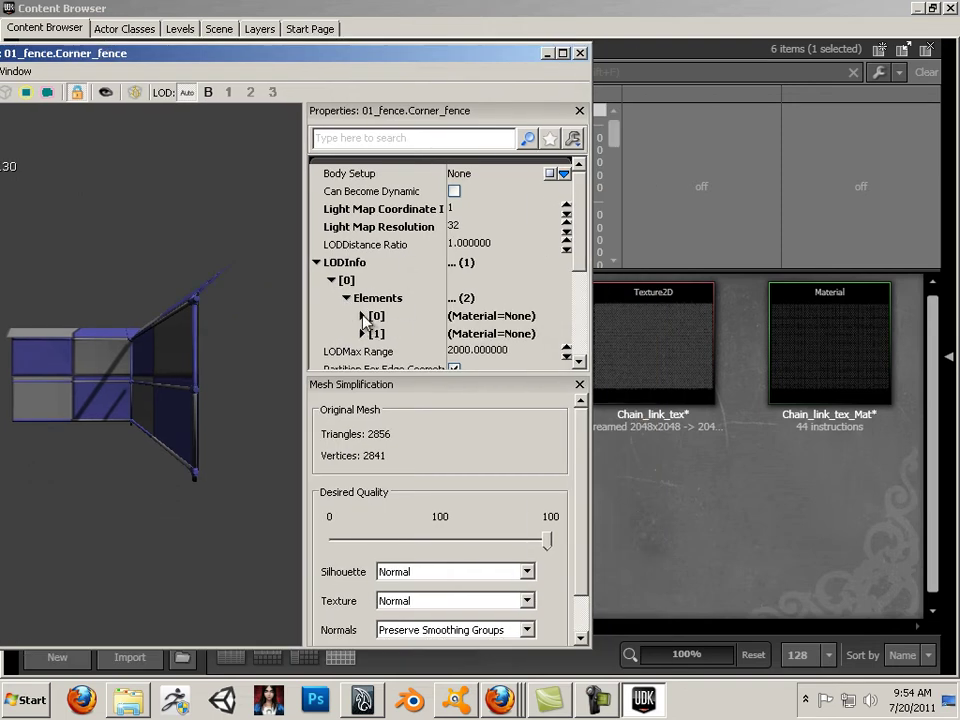
left_click(364, 318)
left_click(366, 318)
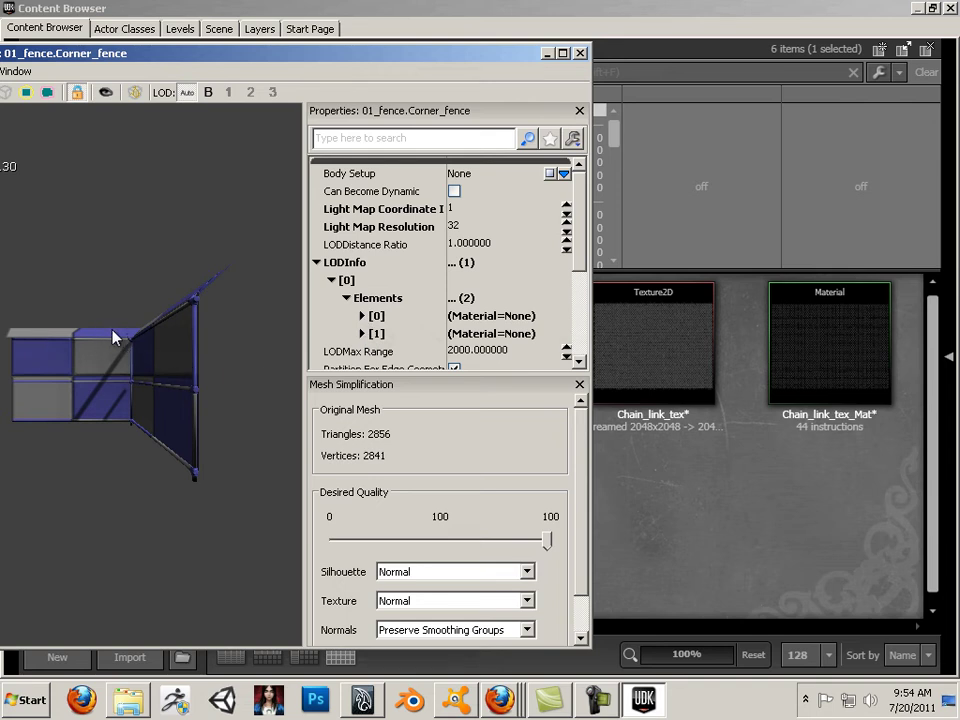
left_click(363, 316)
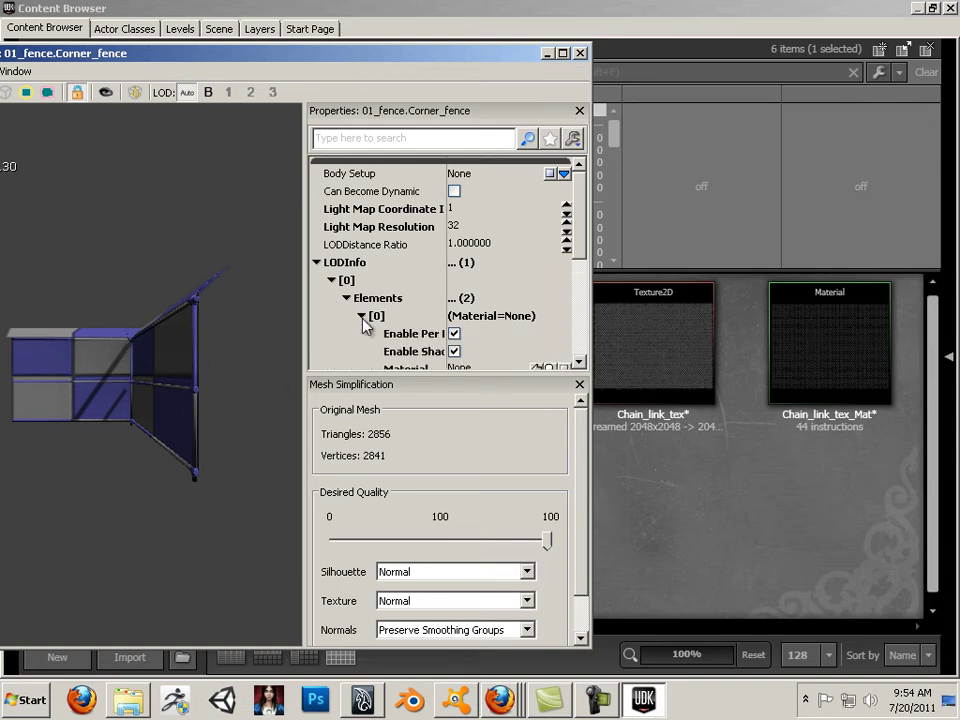
scroll(440, 345, "down", 1)
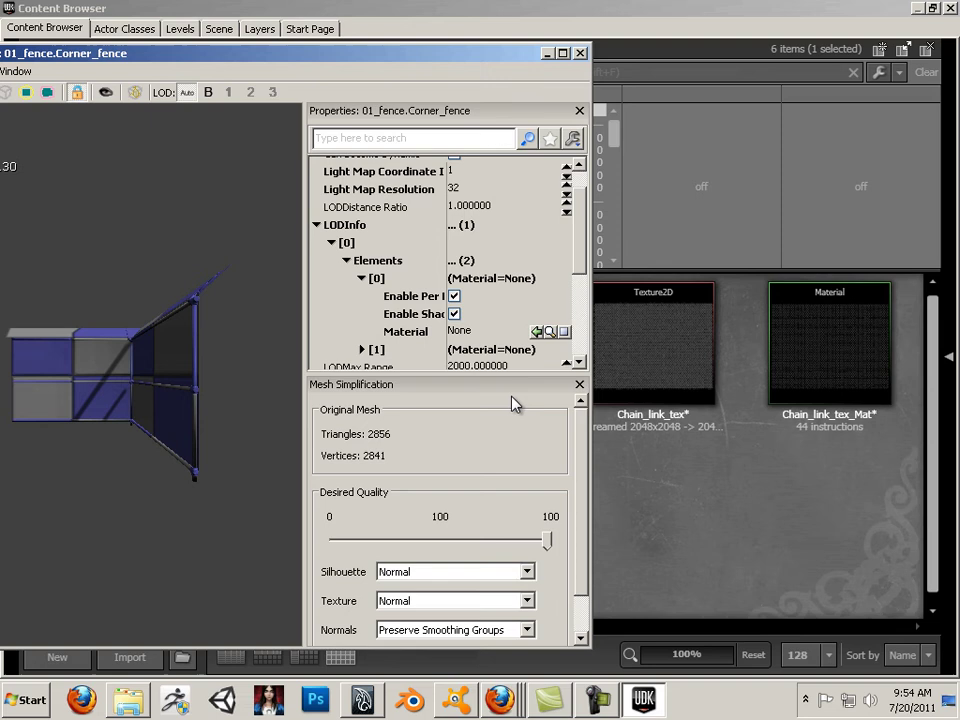
- Assign Chain_link_tex_Mat to Corner_fence's element [0]
left_click_drag(446, 55, 364, 45)
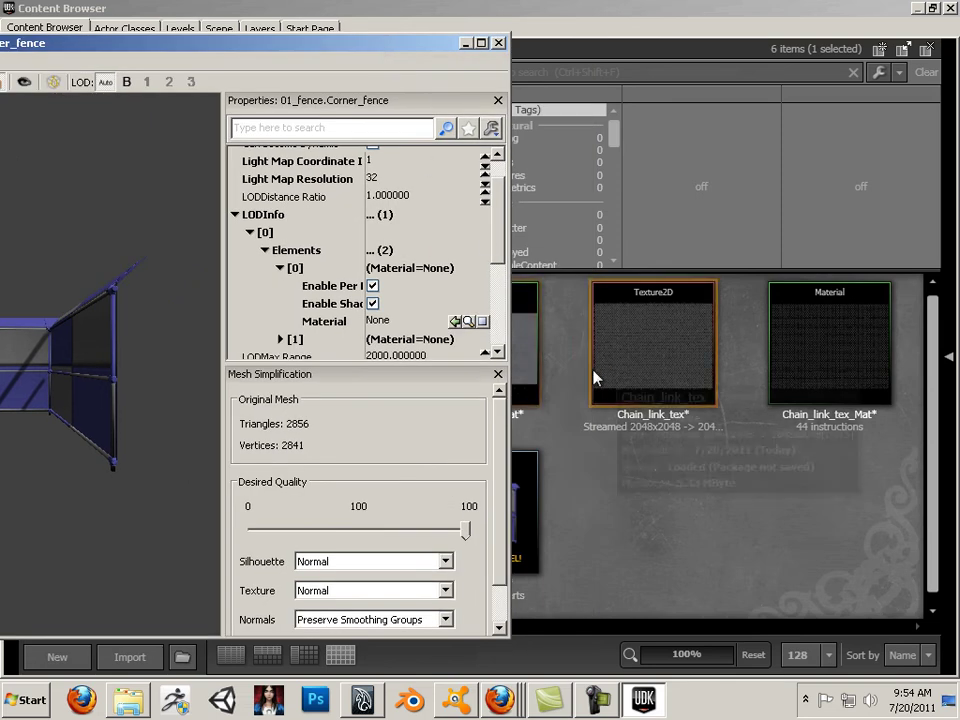
left_click(530, 365)
left_click_drag(521, 368, 250, 35)
left_click(232, 307)
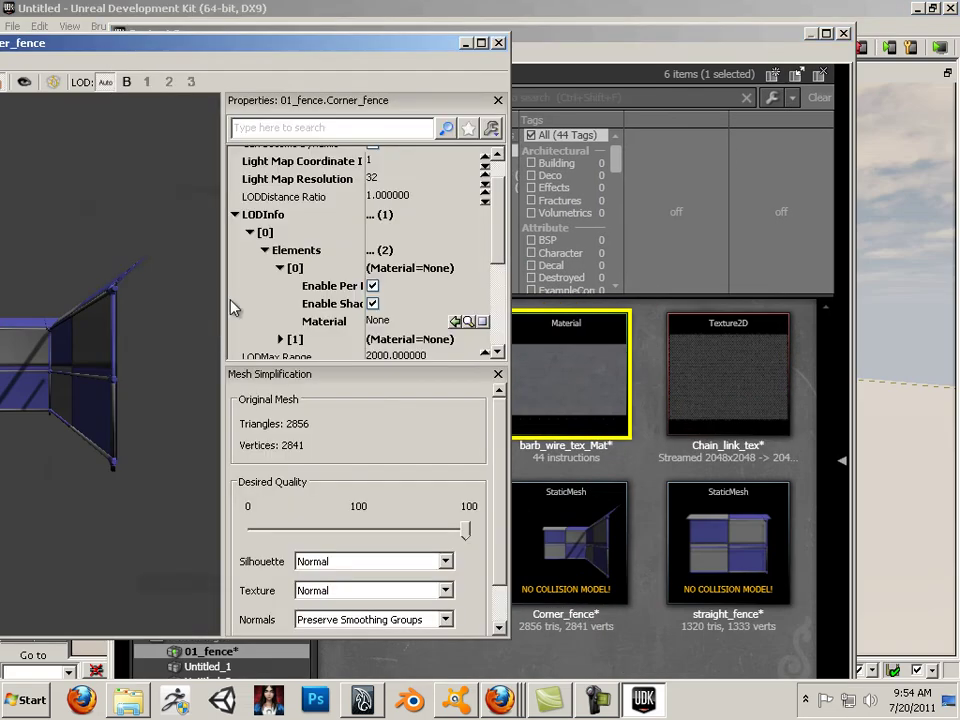
left_click(455, 322)
left_click_drag(160, 290, 112, 318)
left_click(696, 420)
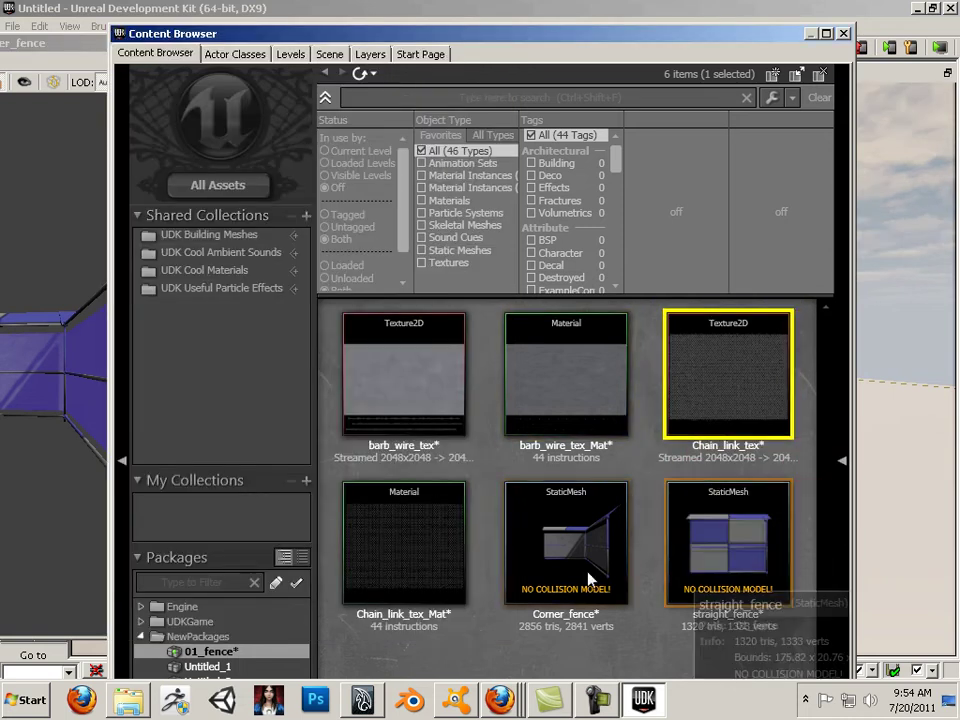
left_click(449, 557)
left_click(66, 42)
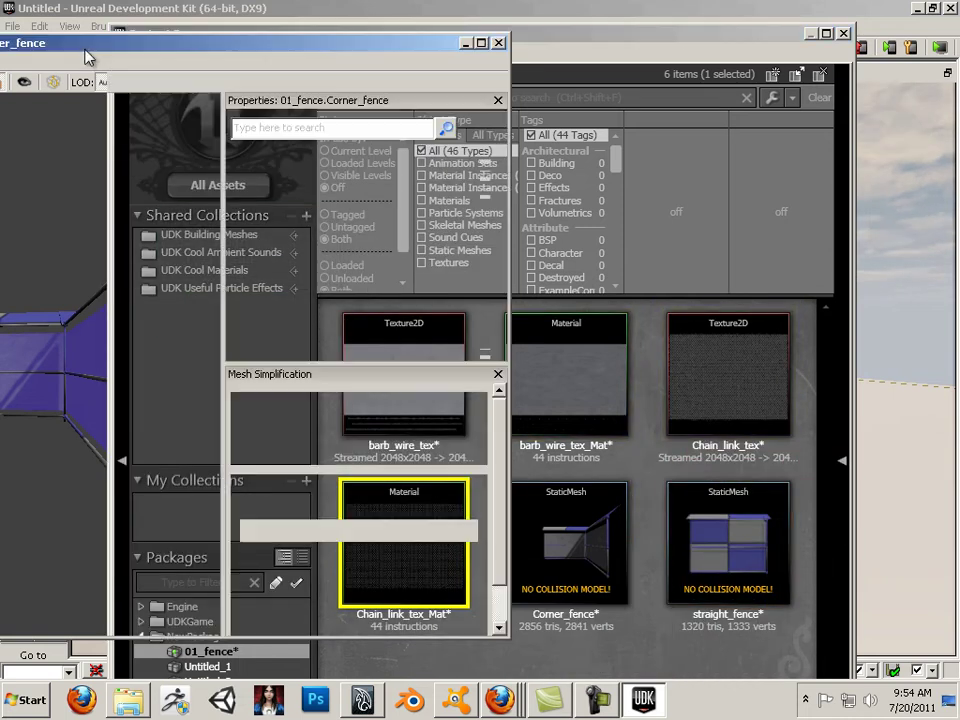
left_click(455, 321)
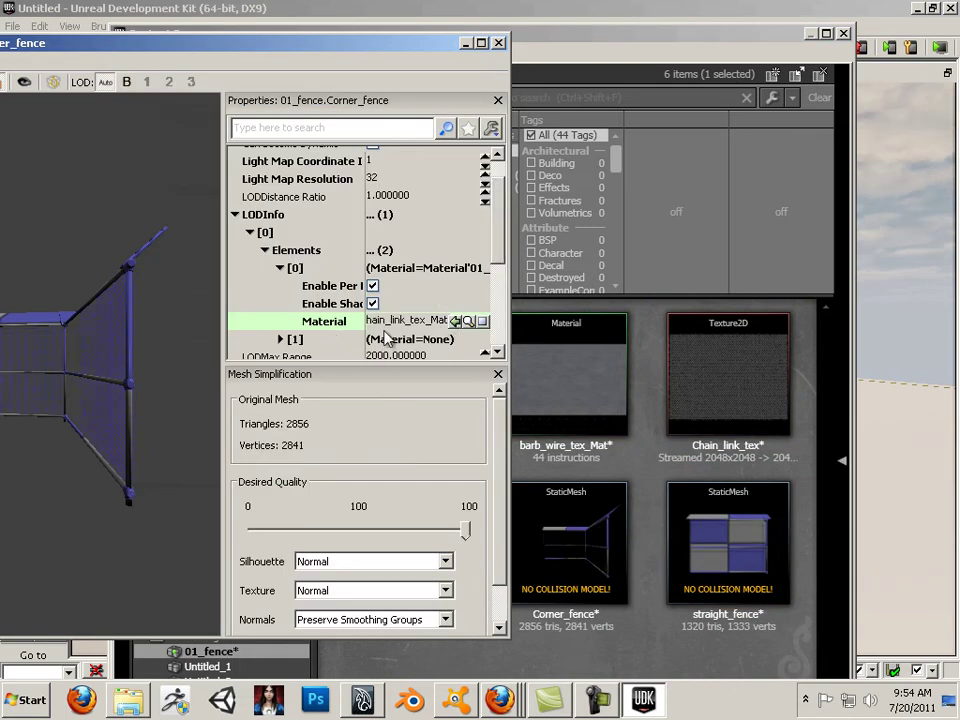
- Assign barb_wire_tex_Mat to Corner_fence's element [1] and check the fence in the preview
scroll(496, 233, "down", 3)
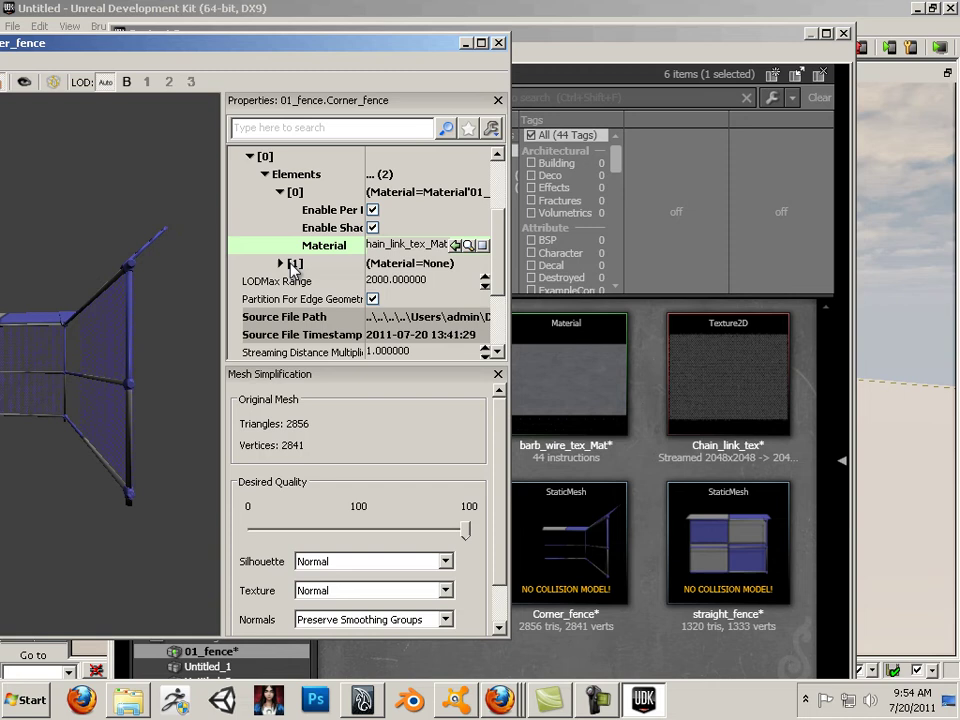
left_click(282, 264)
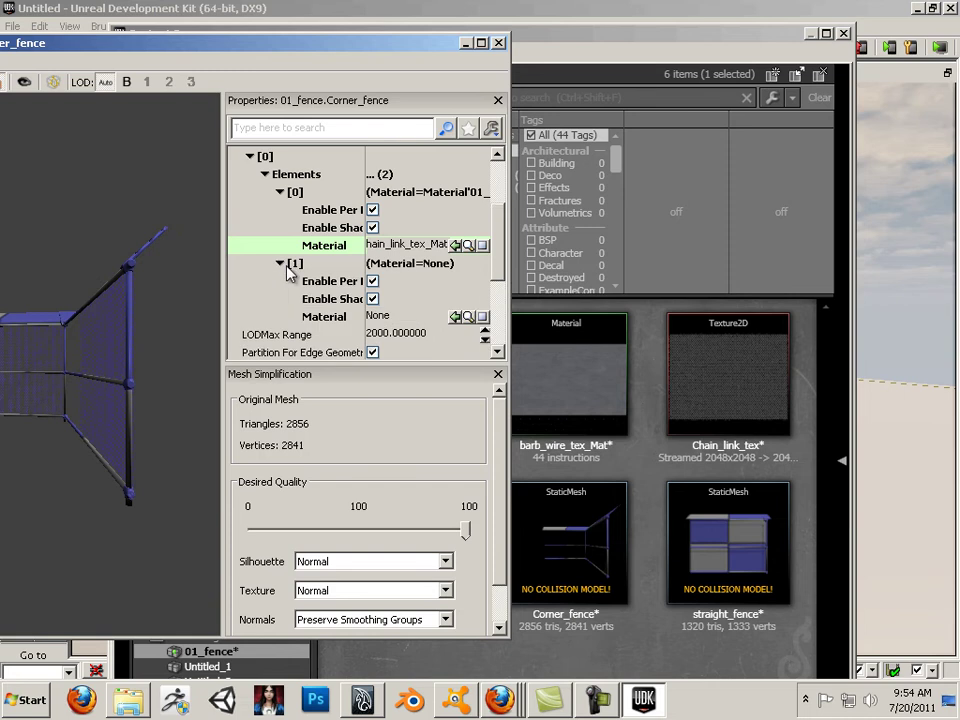
left_click(560, 386)
left_click(64, 242)
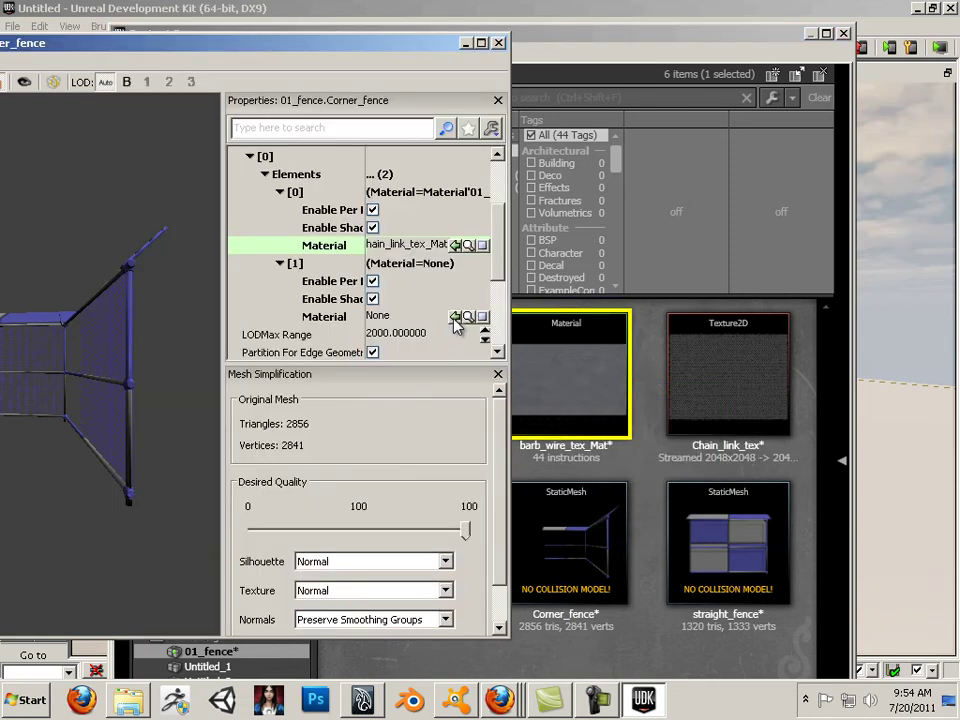
left_click(454, 314)
left_click_drag(148, 360, 242, 390)
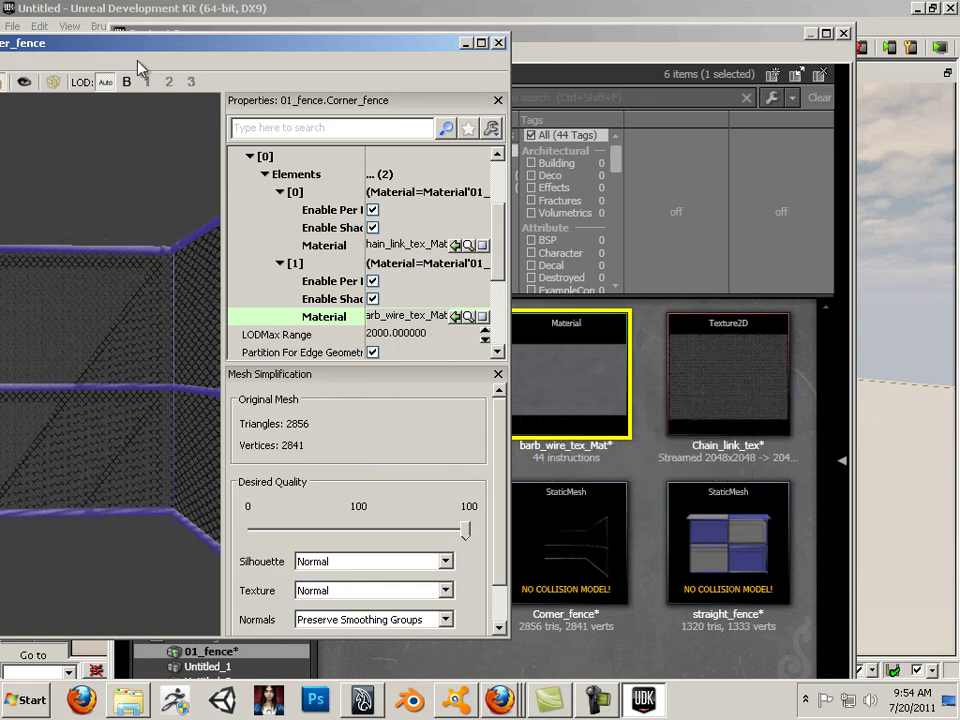
left_click_drag(101, 37, 460, 92)
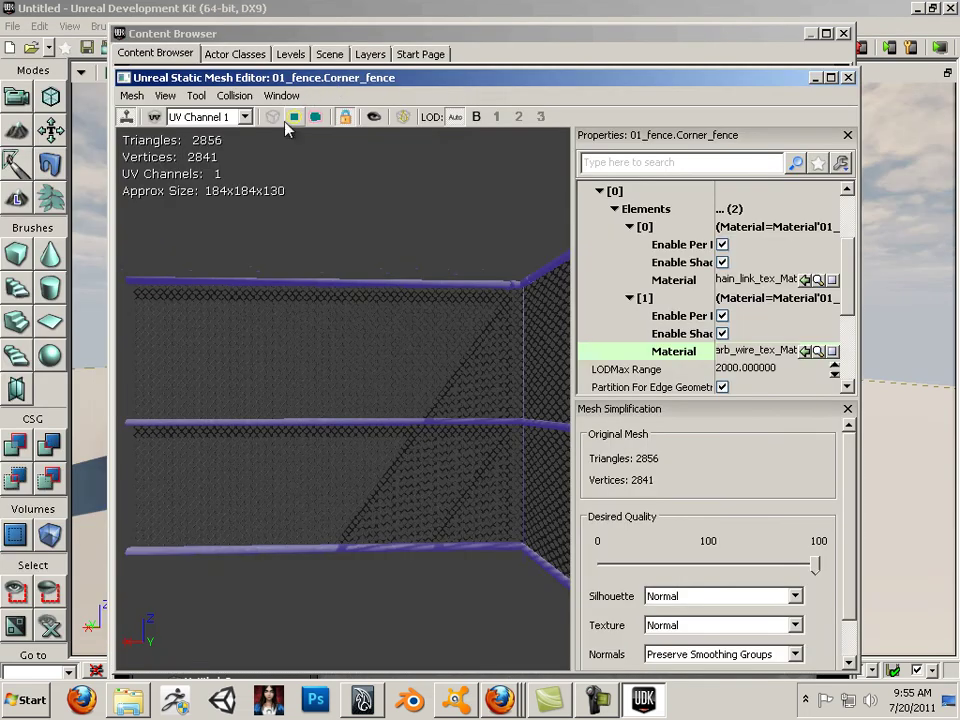
- Open straight_fence and assign barb_wire_tex_Mat to its second material element
left_click(848, 78)
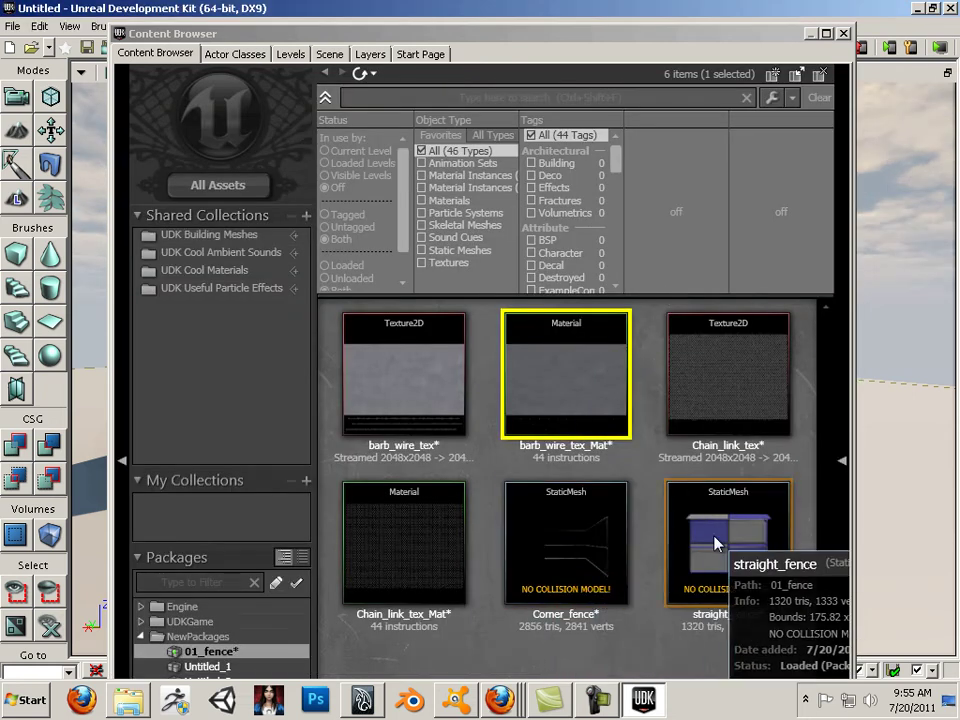
double_click(714, 543)
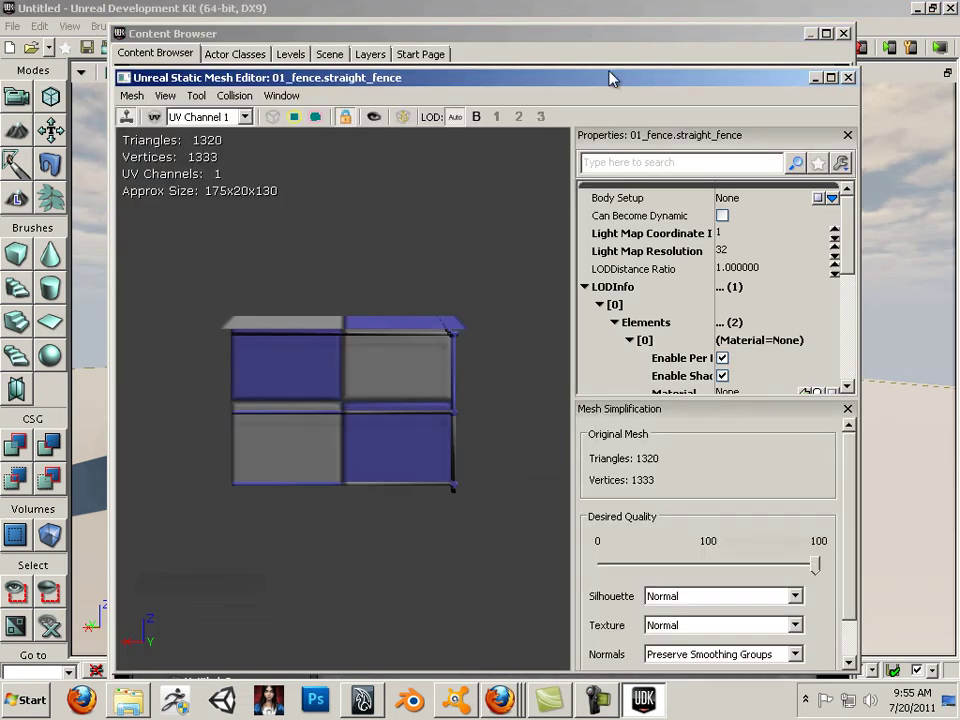
left_click_drag(612, 78, 258, 78)
left_click(480, 370)
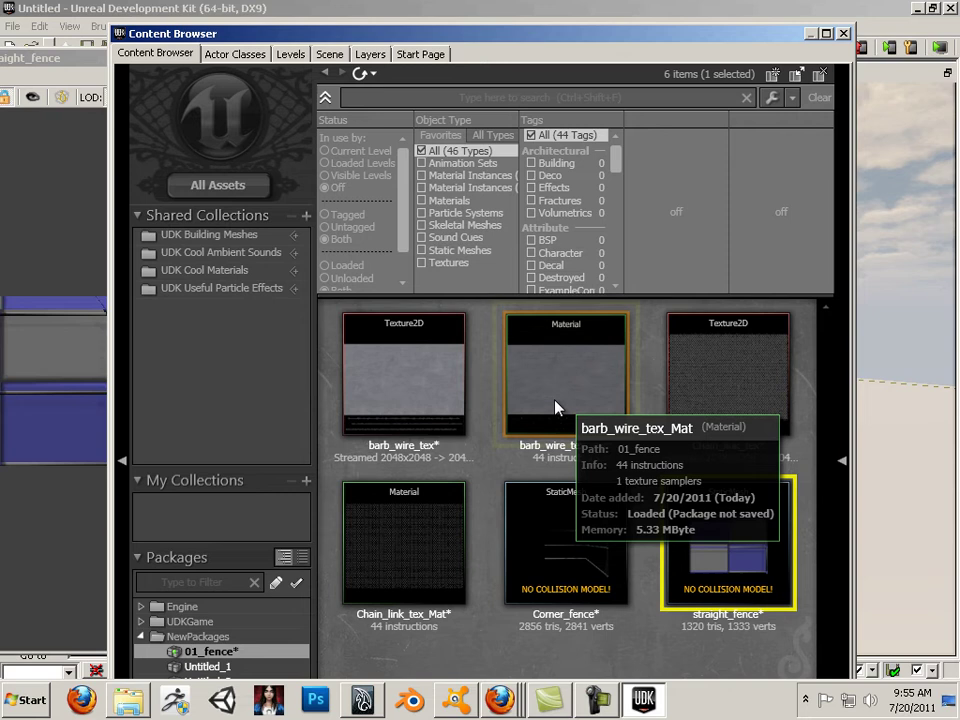
left_click(556, 407)
left_click(8, 280)
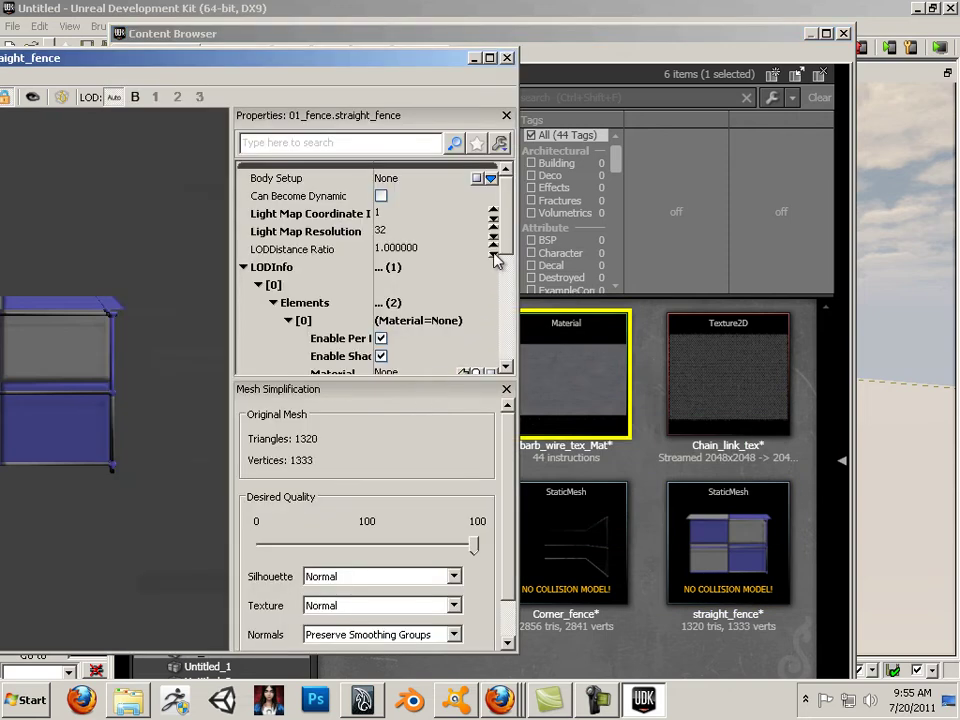
scroll(495, 255, "down", 3)
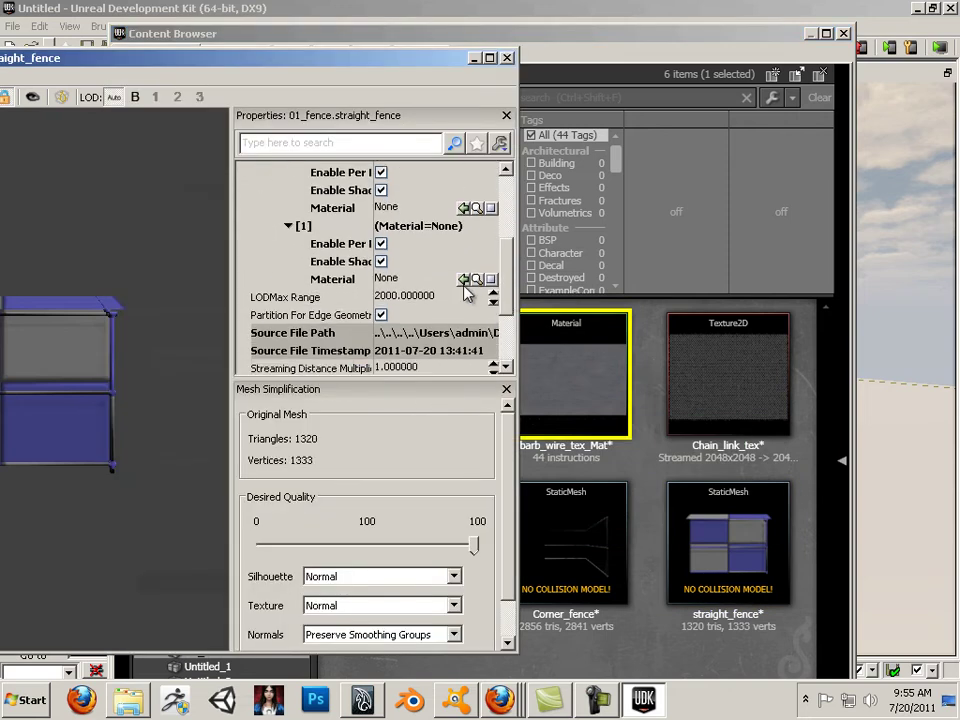
left_click(463, 279)
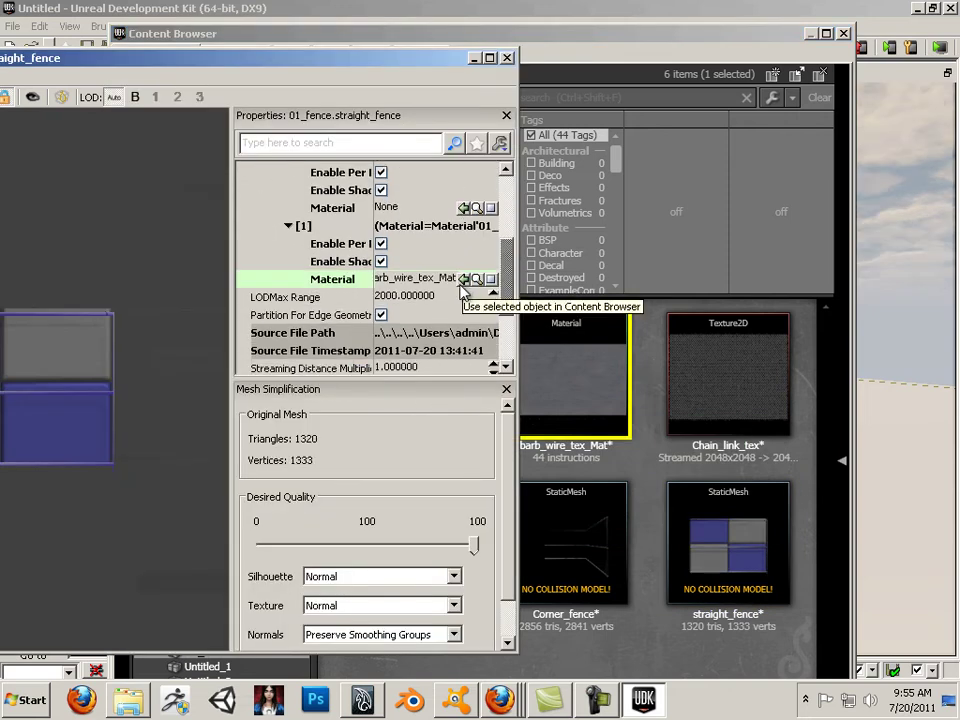
left_click(713, 423)
left_click(32, 236)
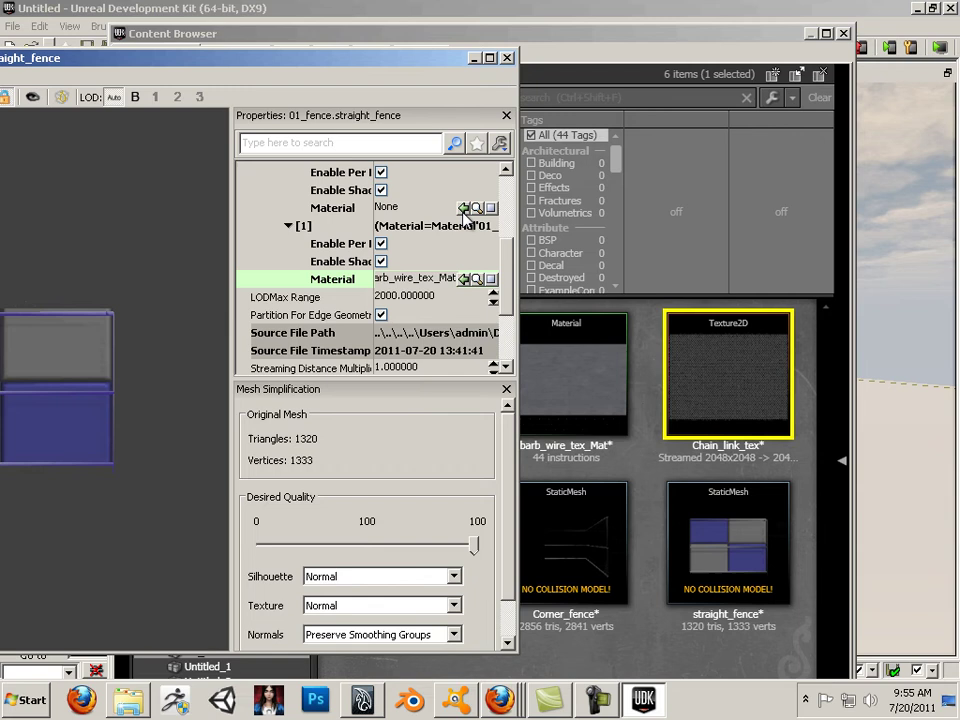
left_click(463, 208)
- Add a 6DOP simplified collision to straight_fence and display the collision in the preview
left_click_drag(448, 40, 585, 111)
left_click(372, 121)
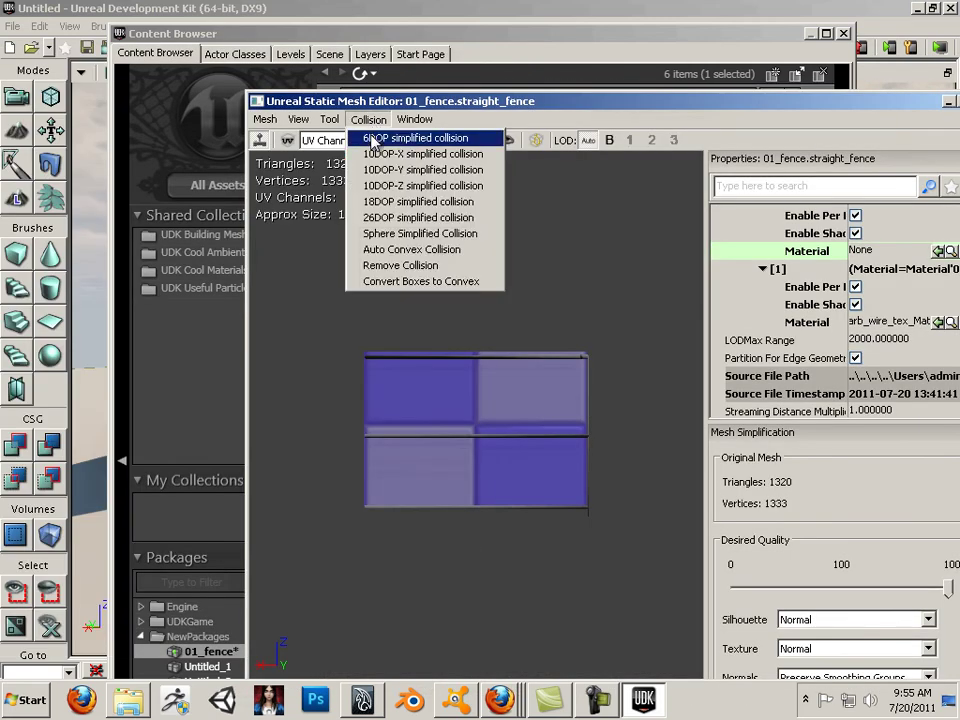
left_click(385, 145)
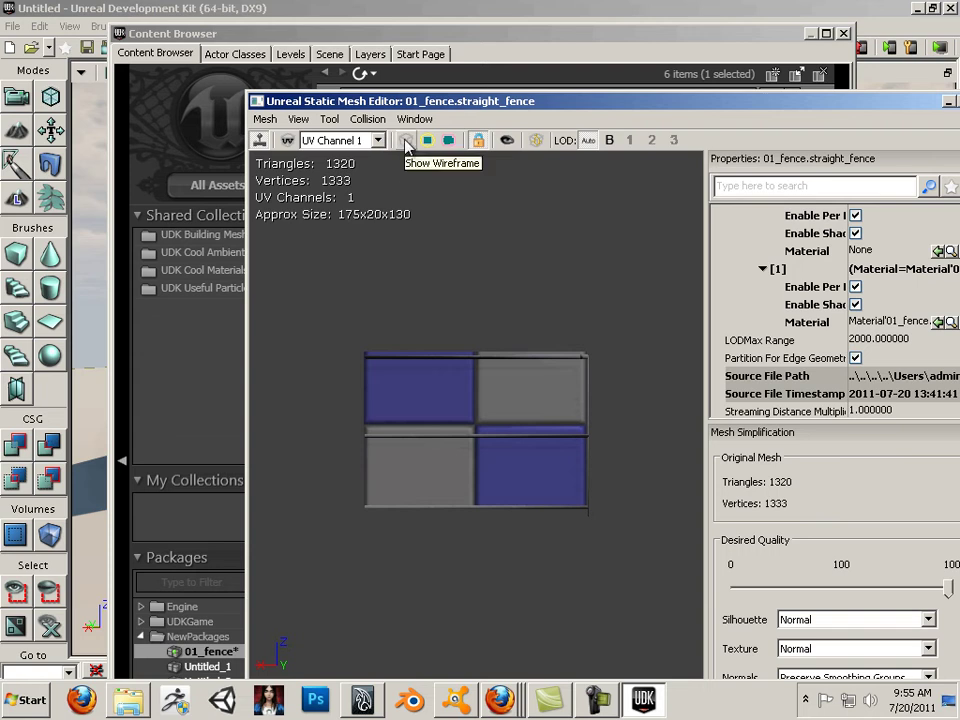
left_click(447, 145)
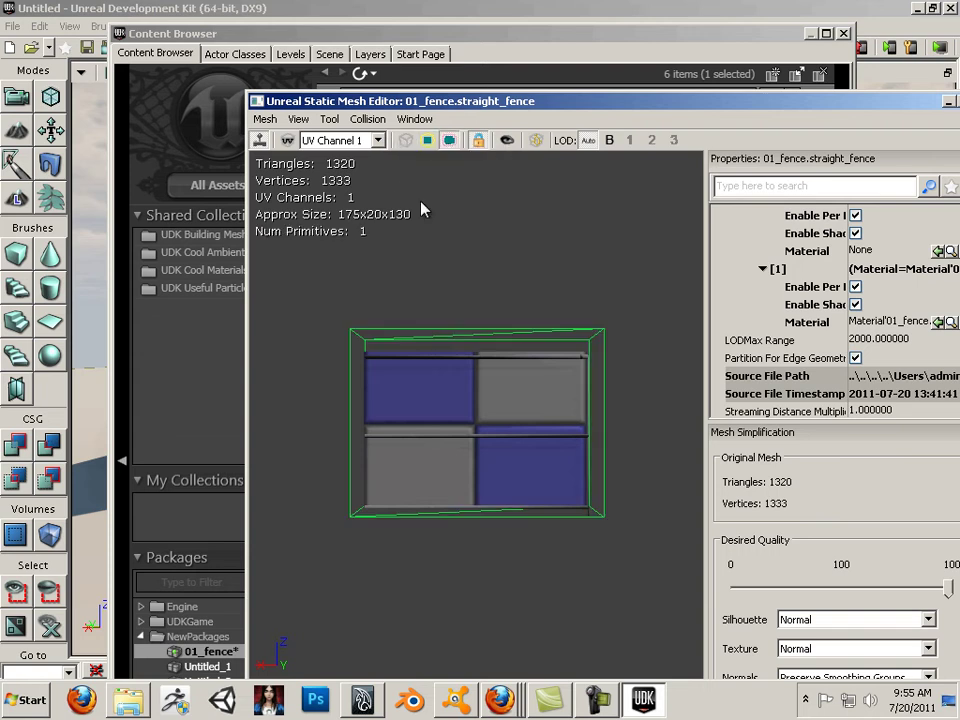
left_click_drag(422, 208, 475, 206)
left_click_drag(492, 108, 289, 118)
- Give Corner_fence a six-hull Auto Convex Collision, then close its mesh editor
left_click(778, 112)
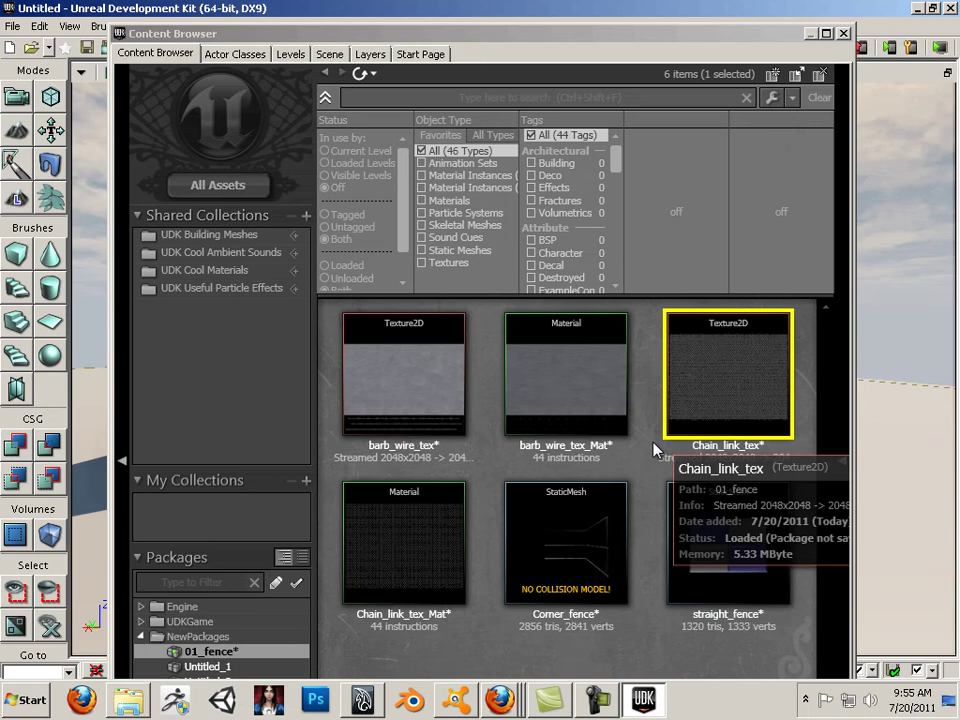
double_click(622, 572)
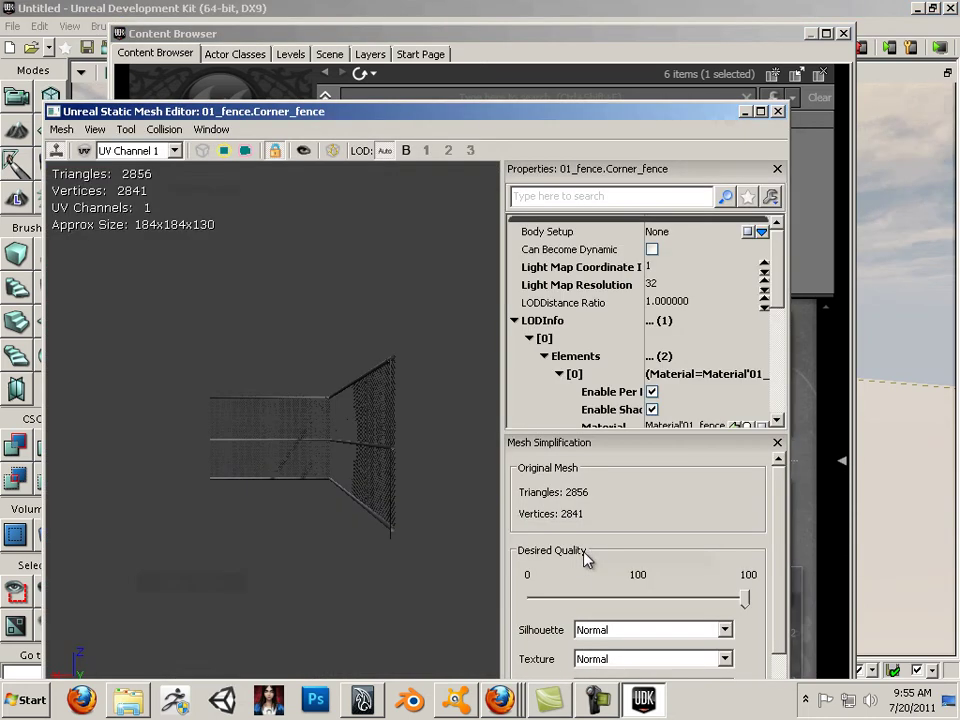
left_click(165, 129)
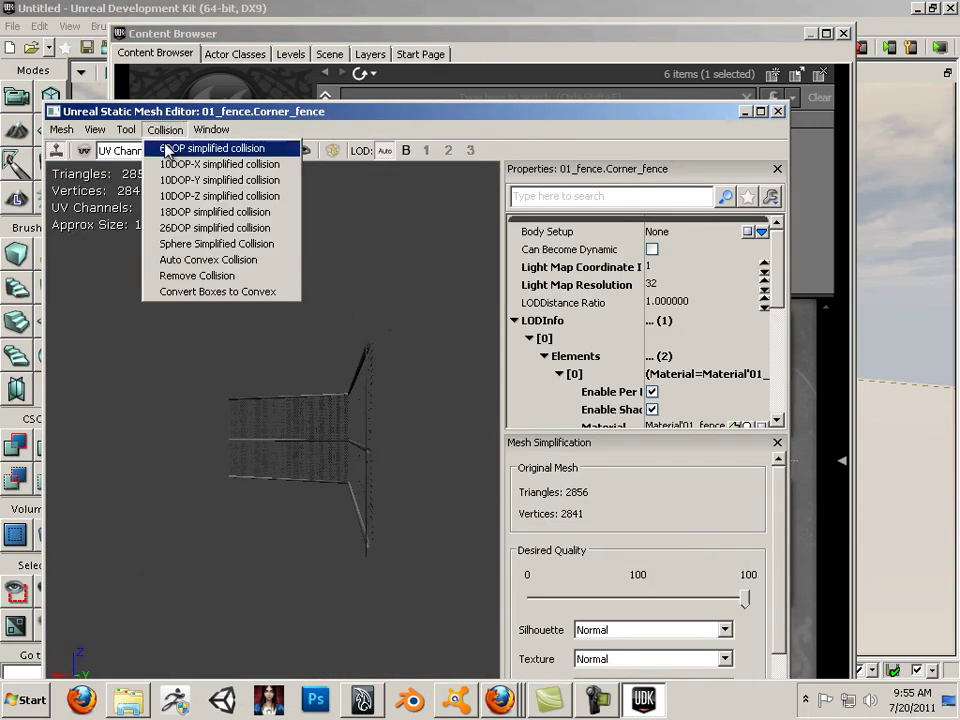
left_click(208, 262)
left_click_drag(378, 282, 527, 277)
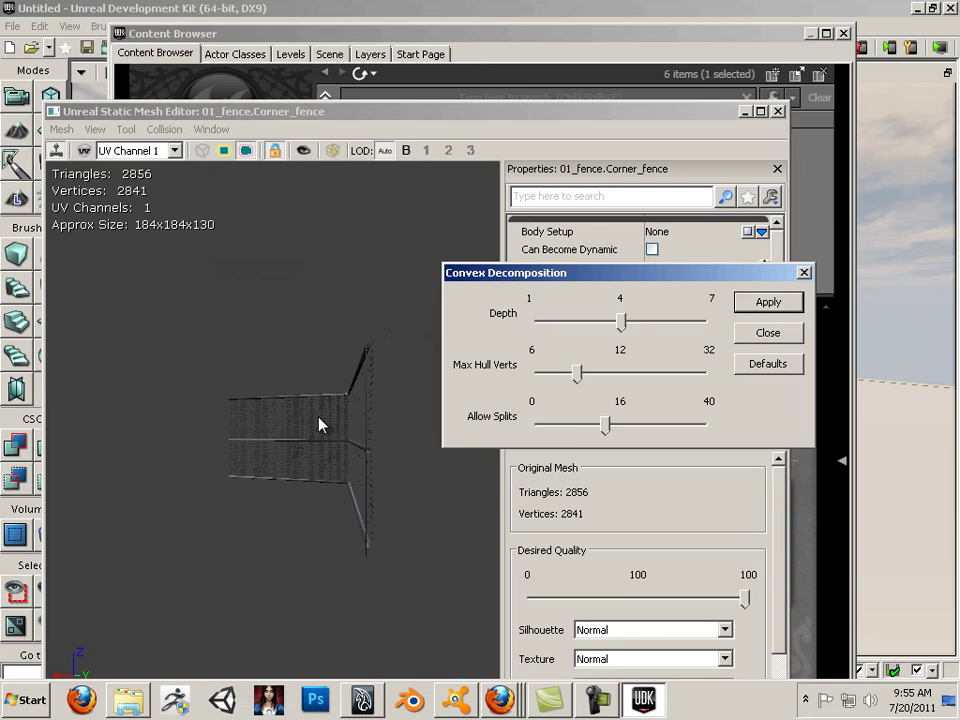
left_click(745, 303)
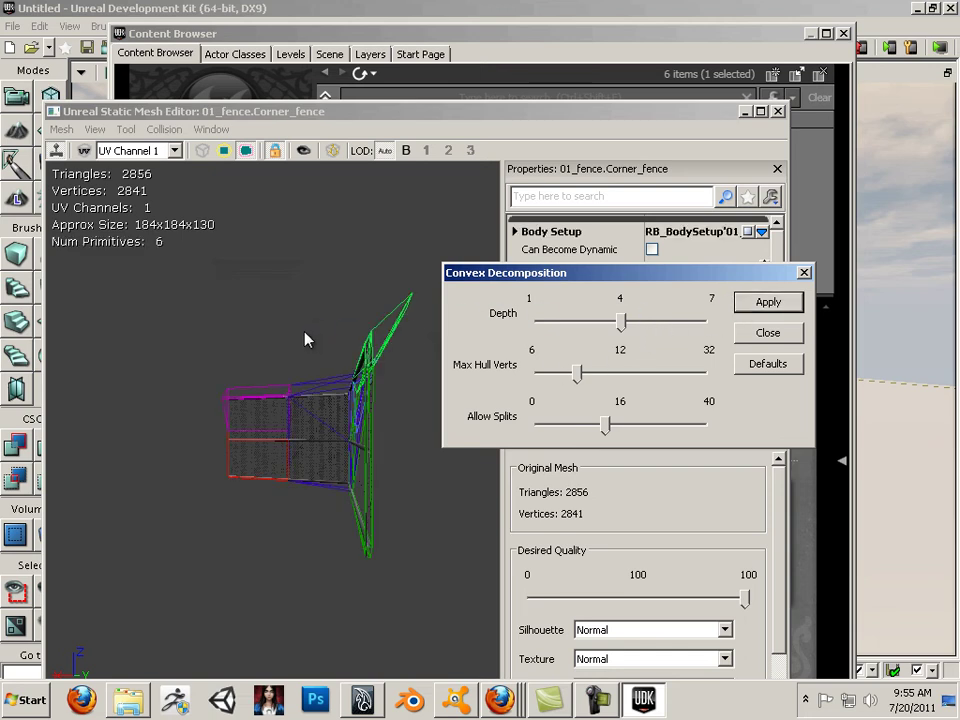
left_click_drag(322, 355, 583, 349)
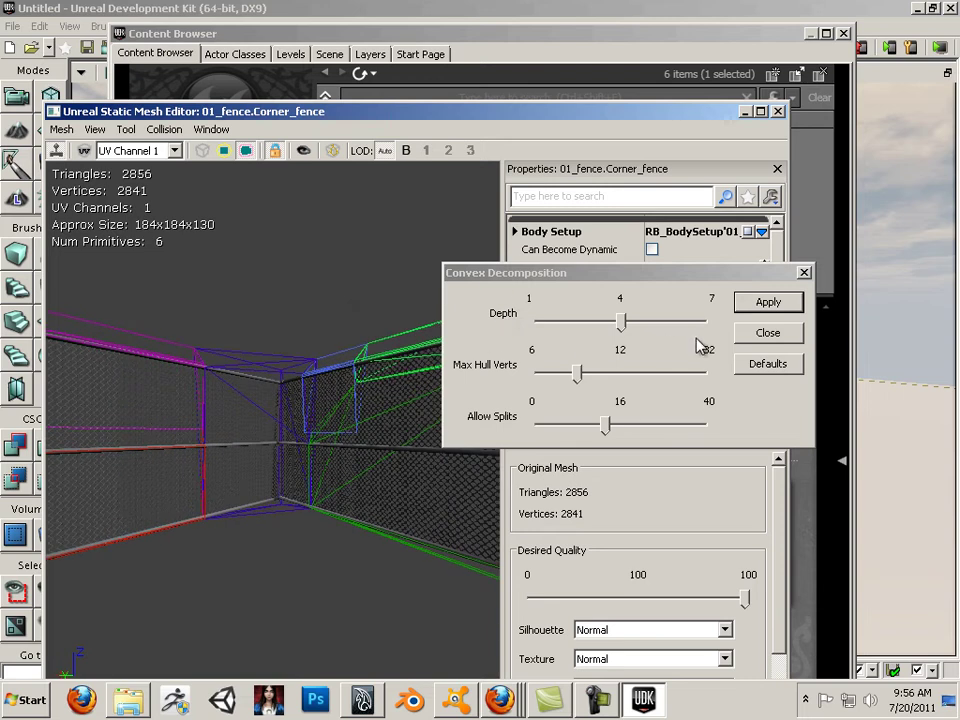
left_click(769, 334)
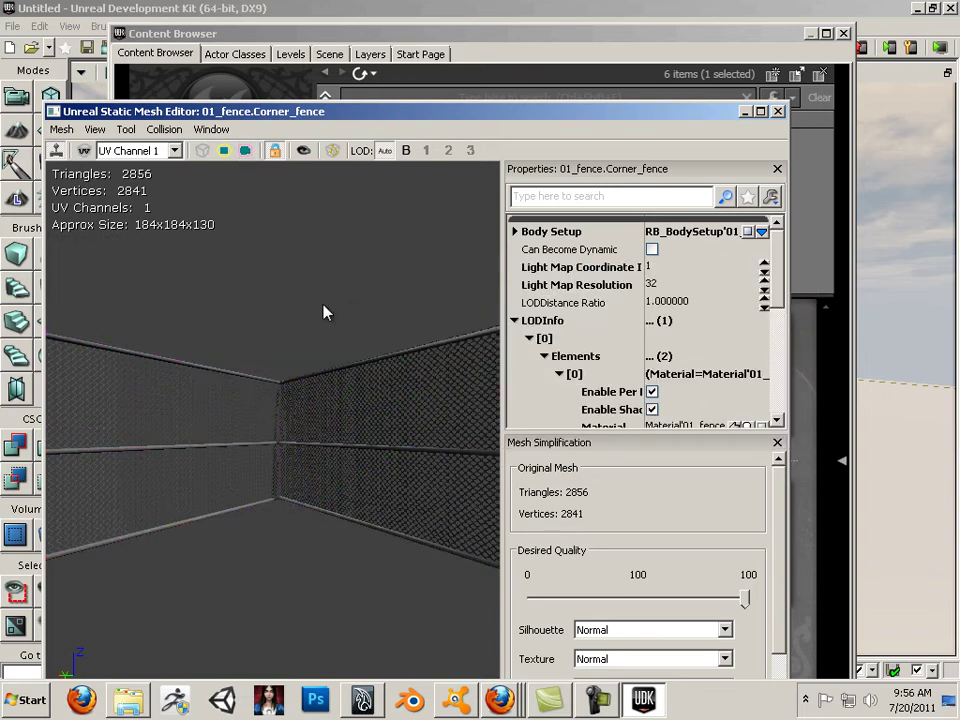
left_click(778, 111)
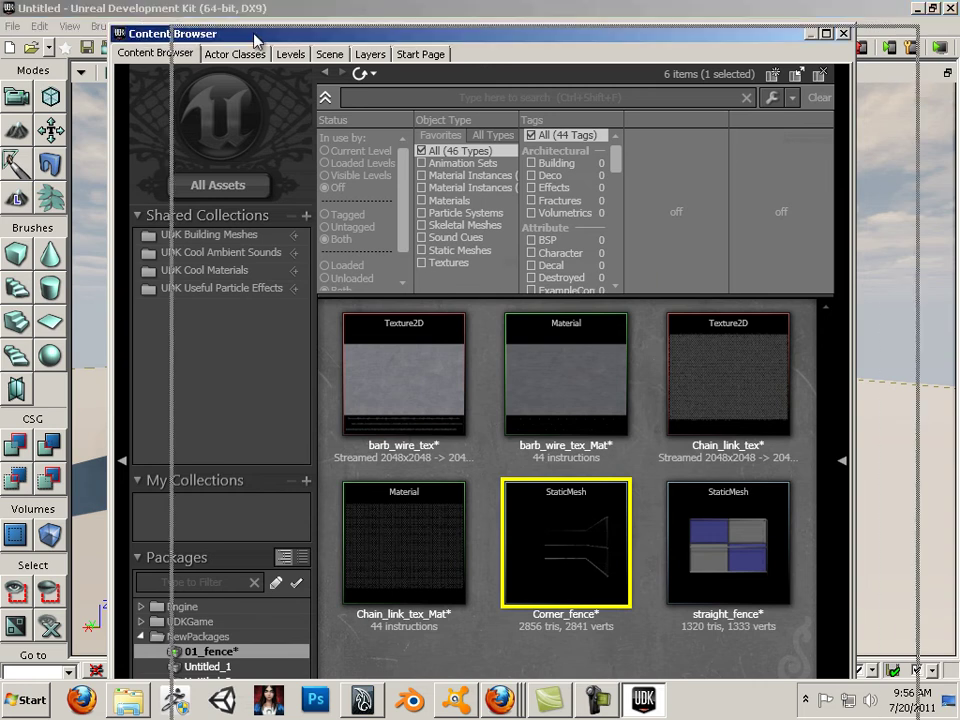
- Save all modified packages with File > Save All, clearing the 01_fence modified mark
left_click_drag(253, 38, 370, 43)
left_click(13, 26)
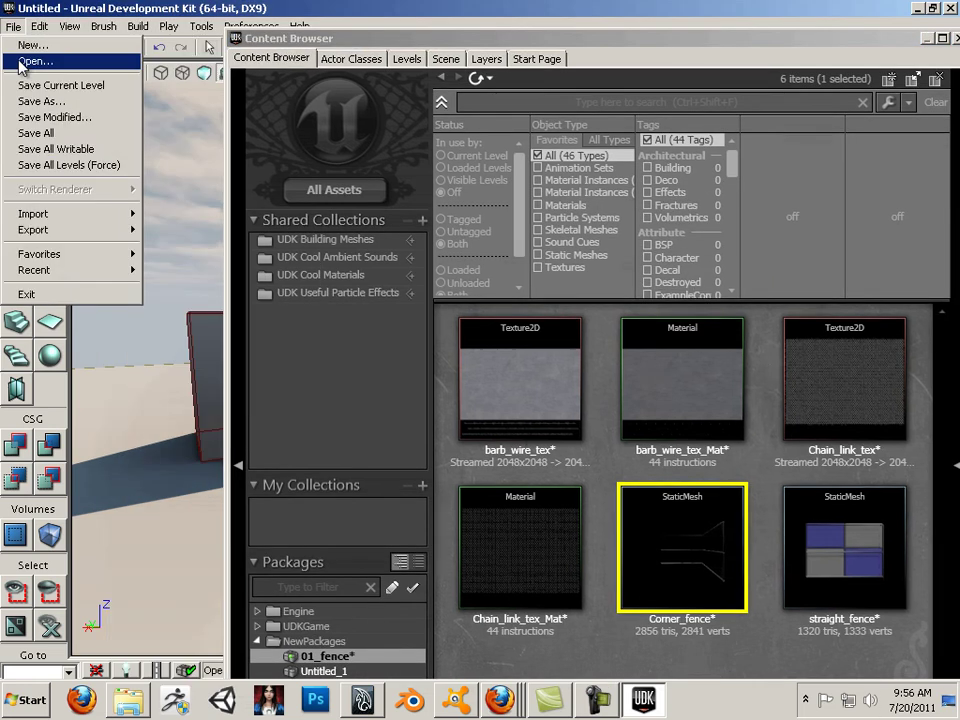
left_click(43, 138)
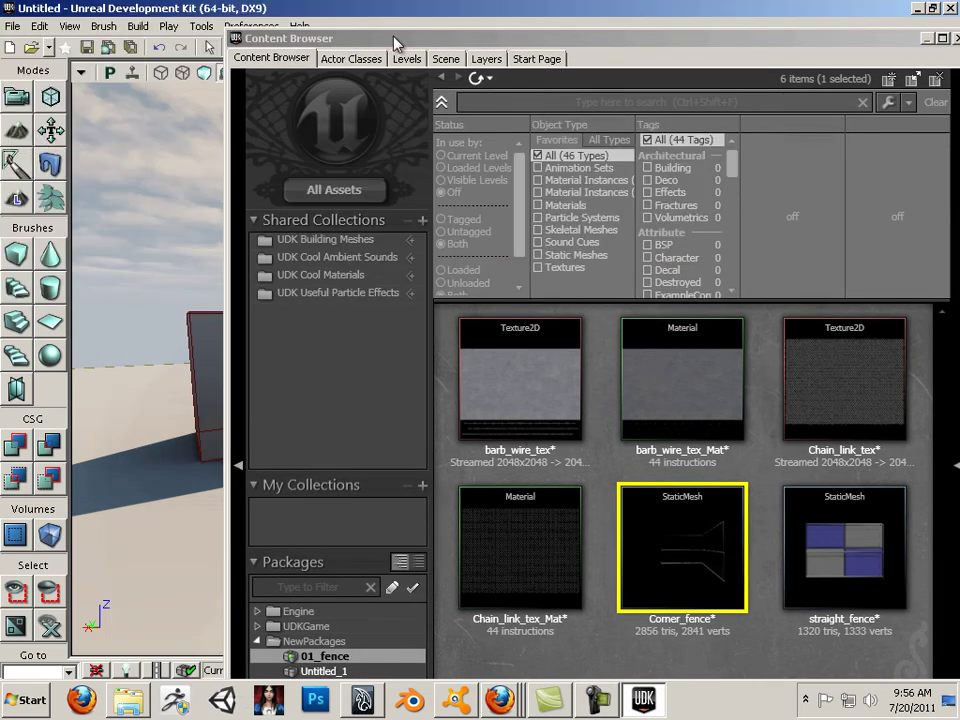
double_click(395, 43)
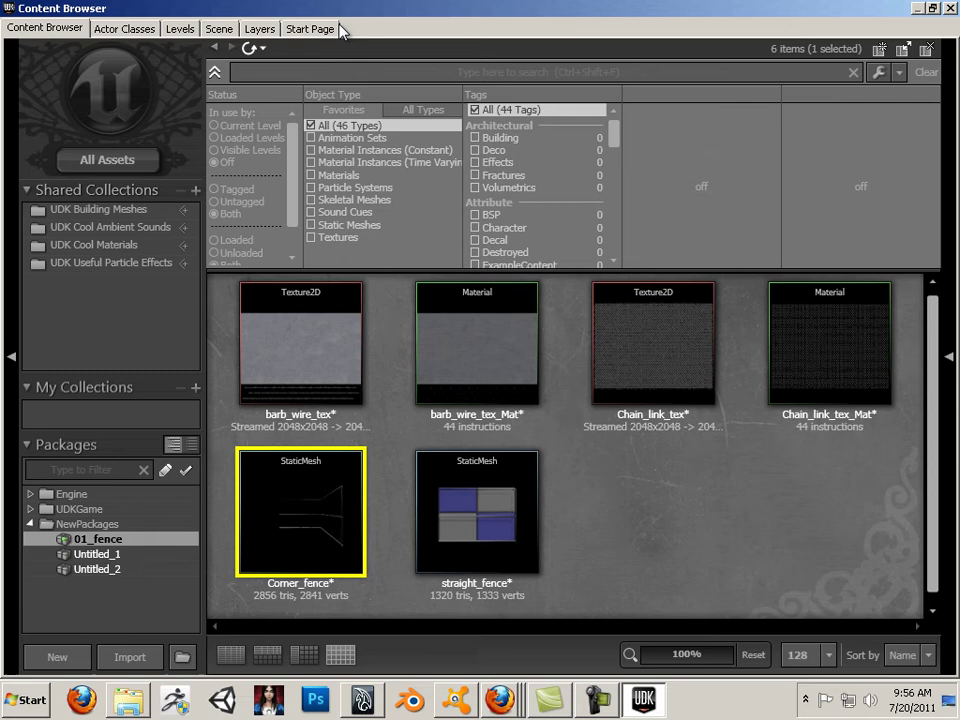
double_click(394, 14)
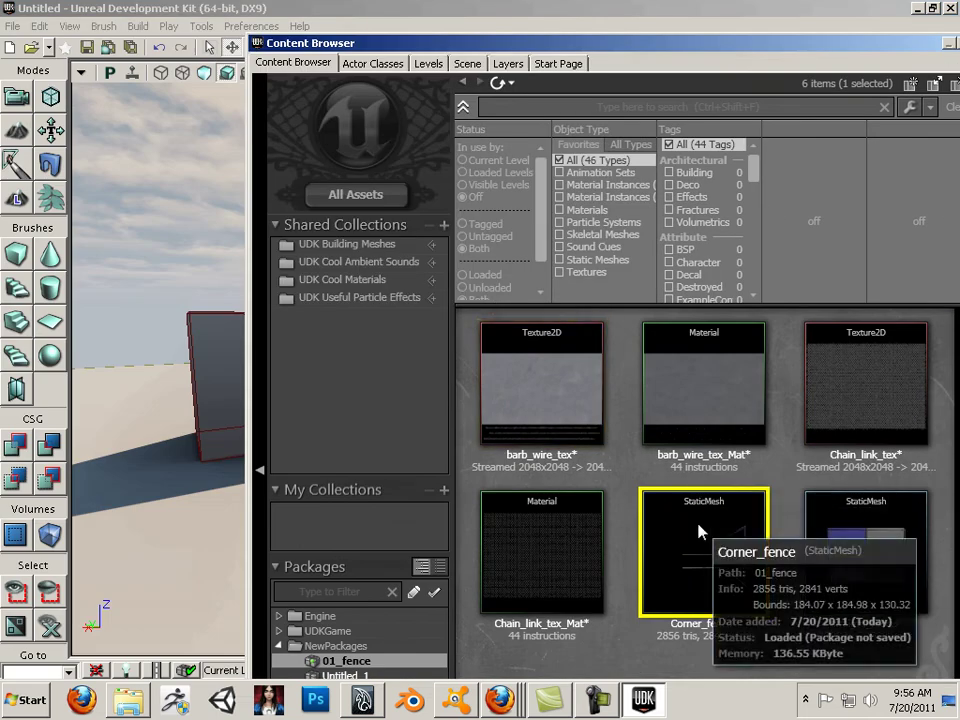
- Place a 01_fence.Corner_fence static mesh on the floor beside the grey block
left_click(158, 497)
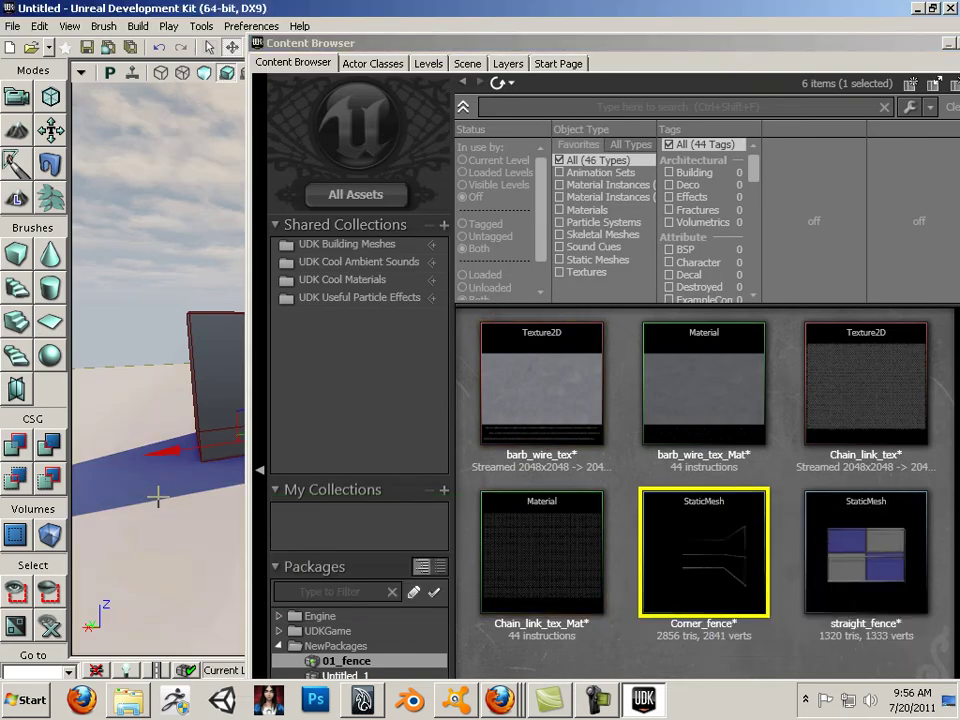
right_click(158, 497)
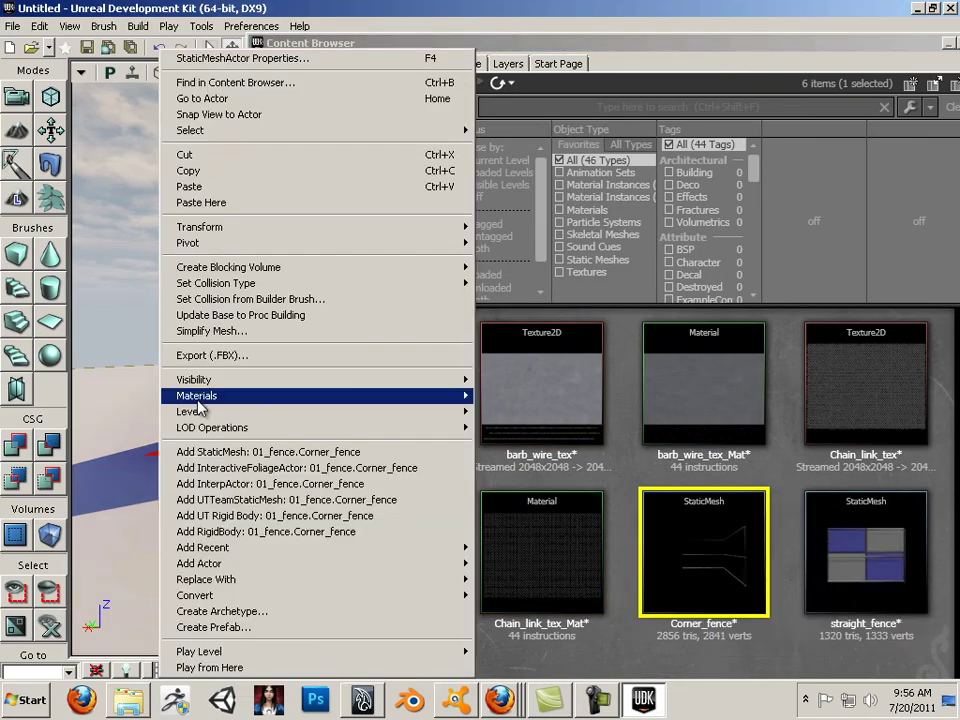
left_click(268, 453)
- Select the straight_fence mesh in the Content Browser
left_click_drag(350, 47, 391, 51)
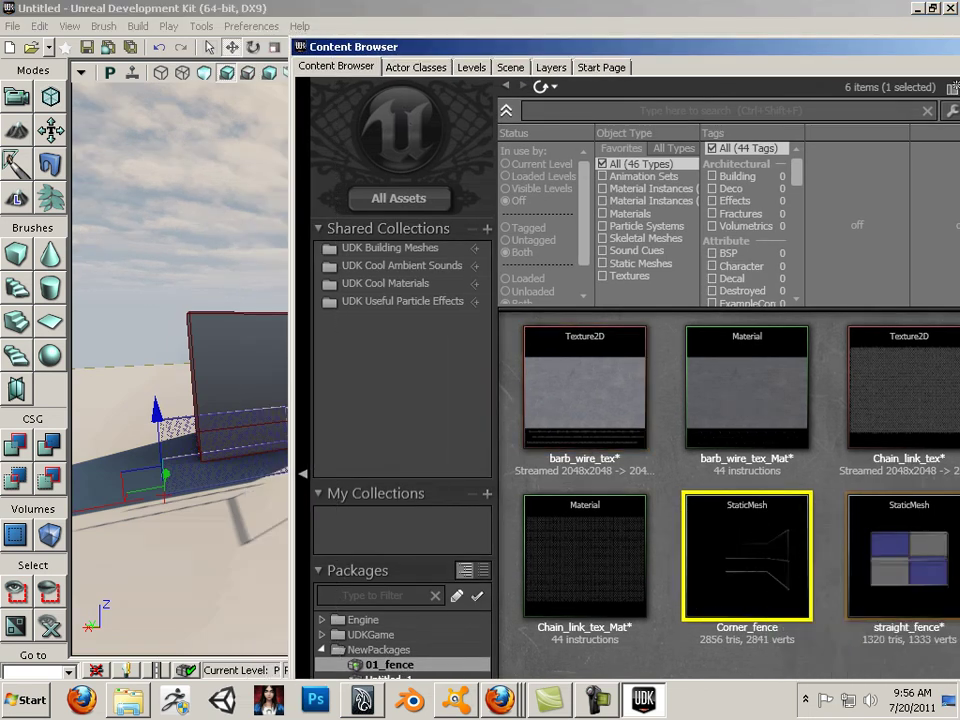
left_click(918, 552)
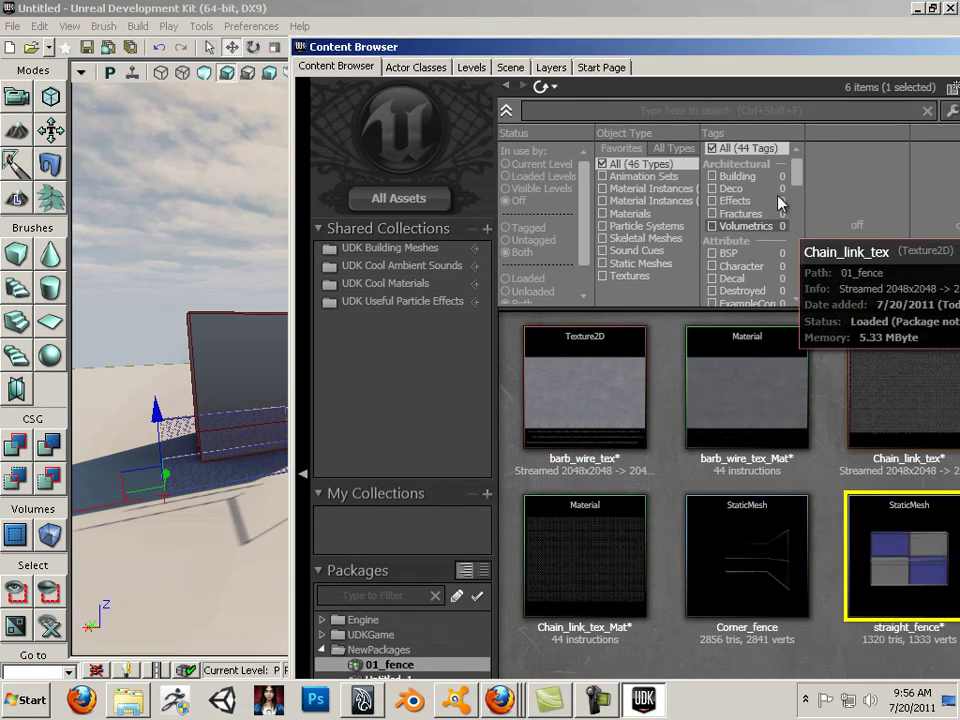
left_click_drag(684, 49, 470, 31)
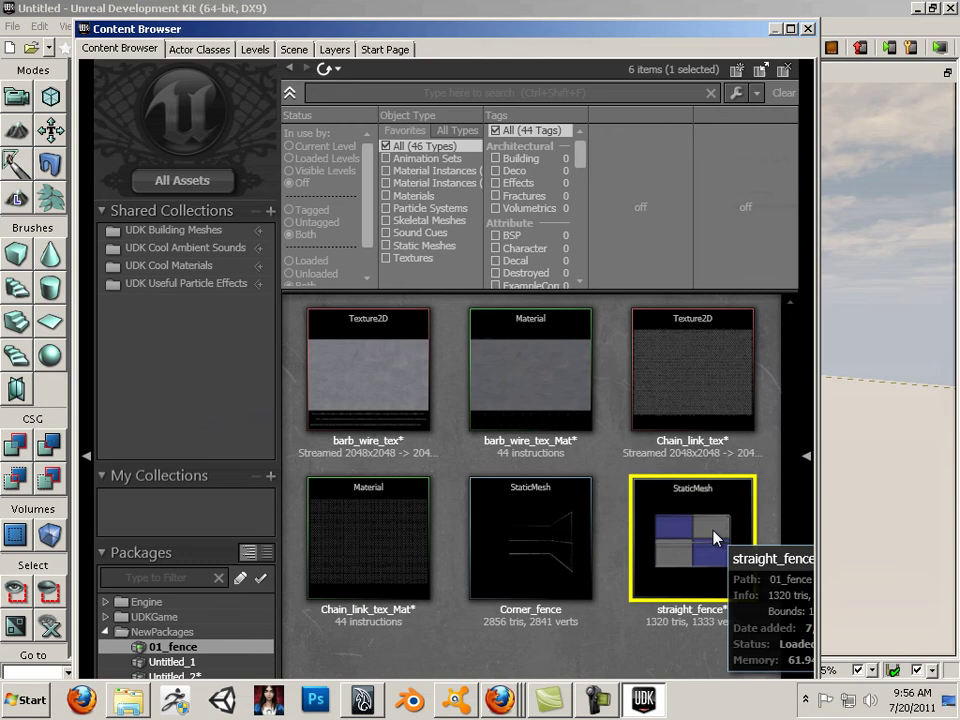
- Open straight_fence in the static mesh editor and zoom out its preview
double_click(713, 536)
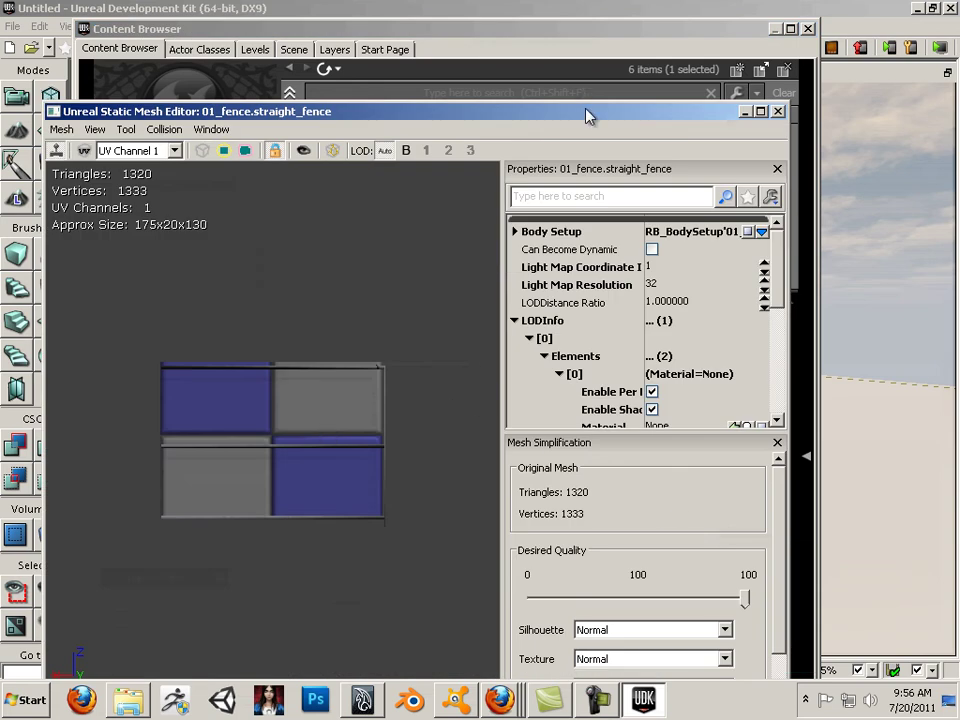
left_click_drag(587, 117, 481, 107)
scroll(251, 454, "down", 2)
left_click_drag(251, 454, 2, 369)
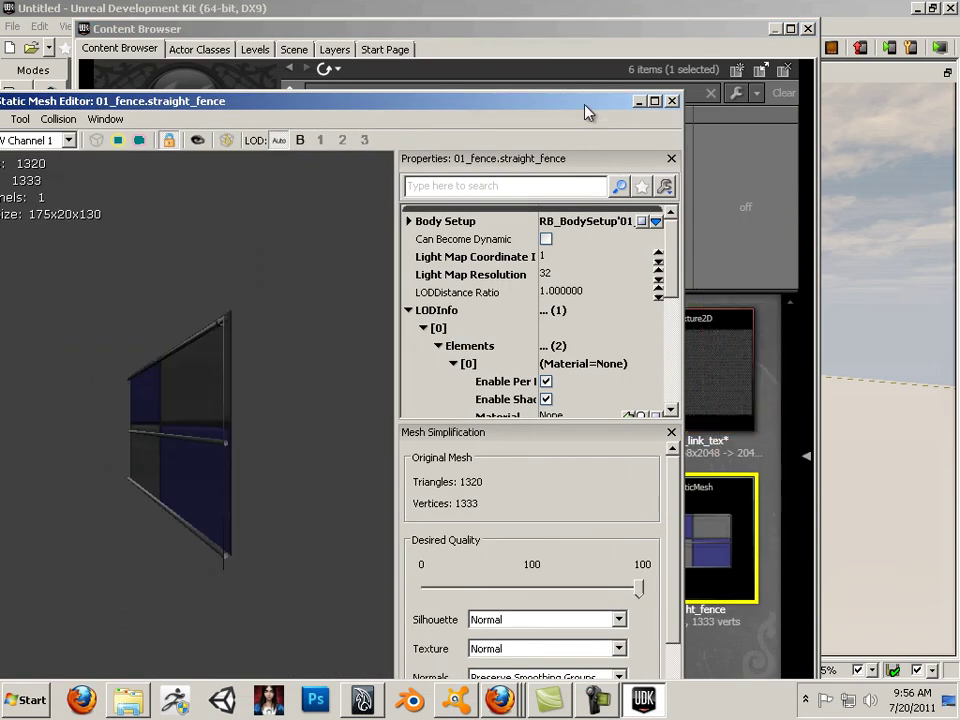
left_click_drag(587, 113, 137, 219)
- Assign Chain_link_tex_Mat to straight_fence's material element, close the editor, and reselect the mesh
left_click(333, 488)
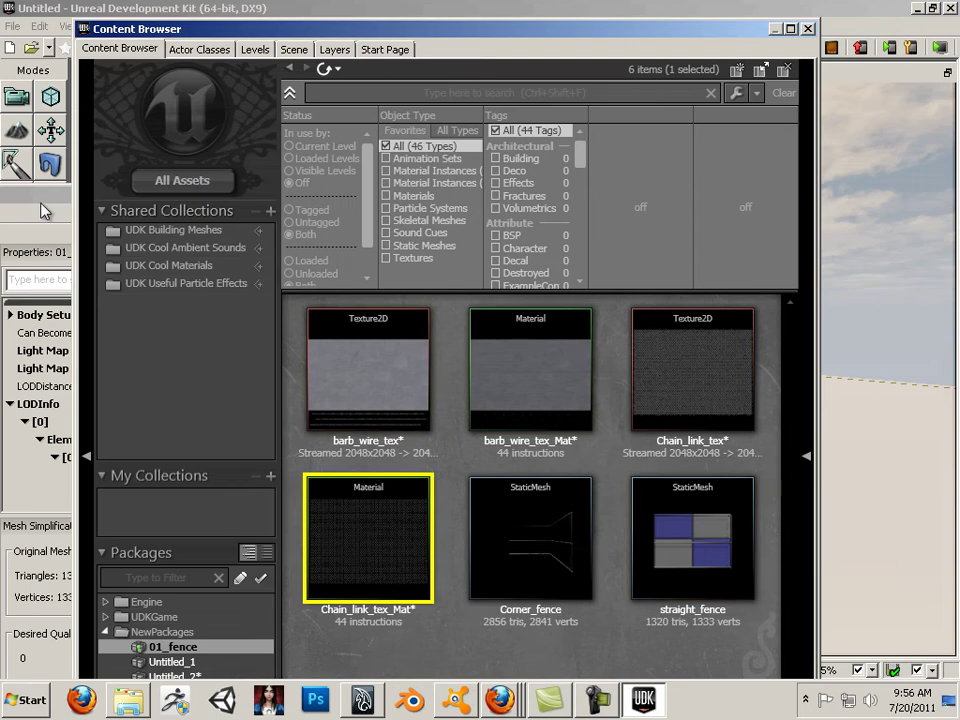
left_click_drag(41, 203, 499, 141)
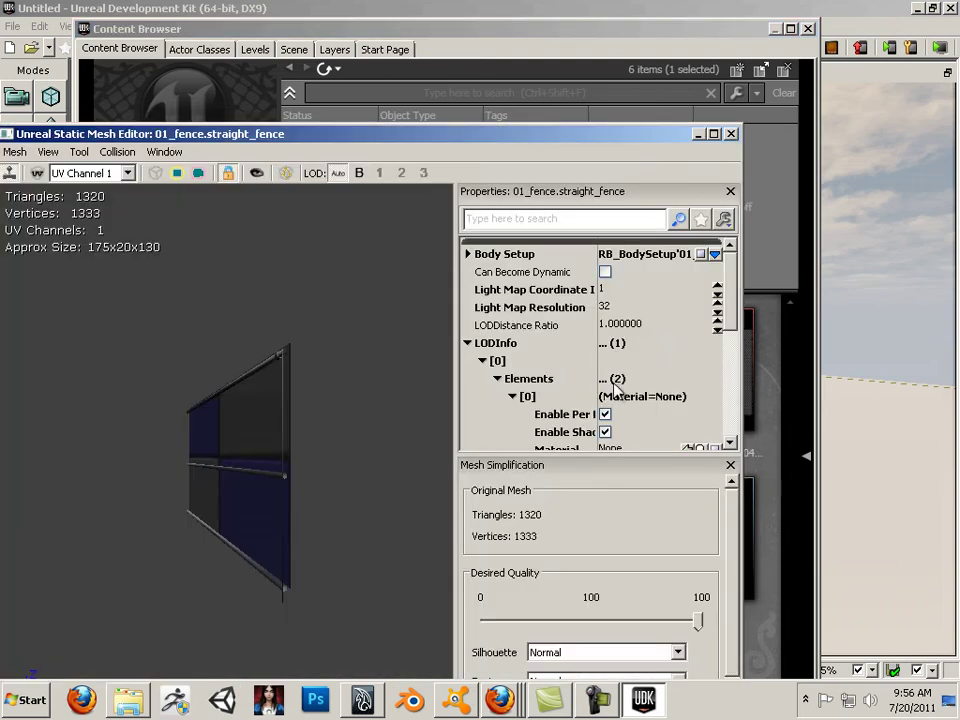
left_click(688, 447)
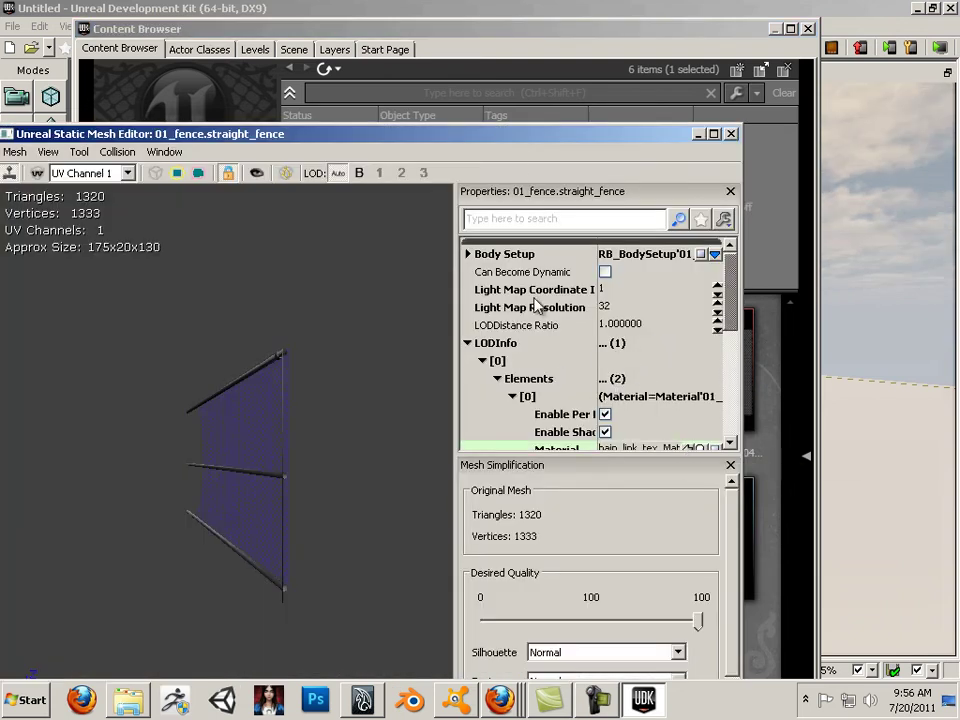
left_click(730, 133)
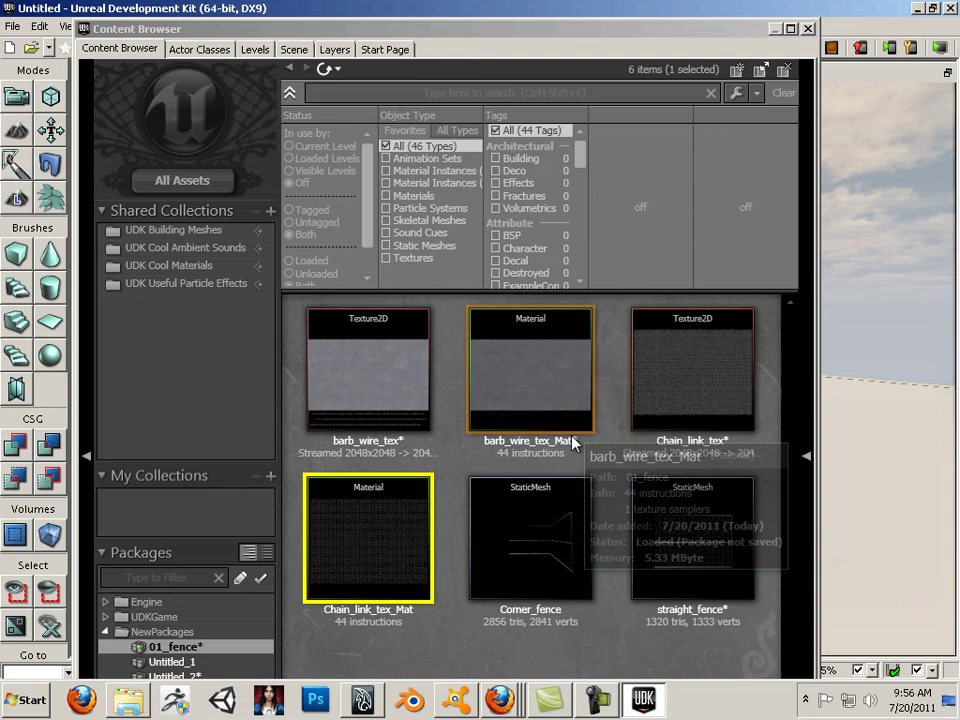
left_click(664, 531)
- Add a 01_fence.straight_fence mesh to the level and slide it left of the corner fence
left_click_drag(234, 32, 613, 64)
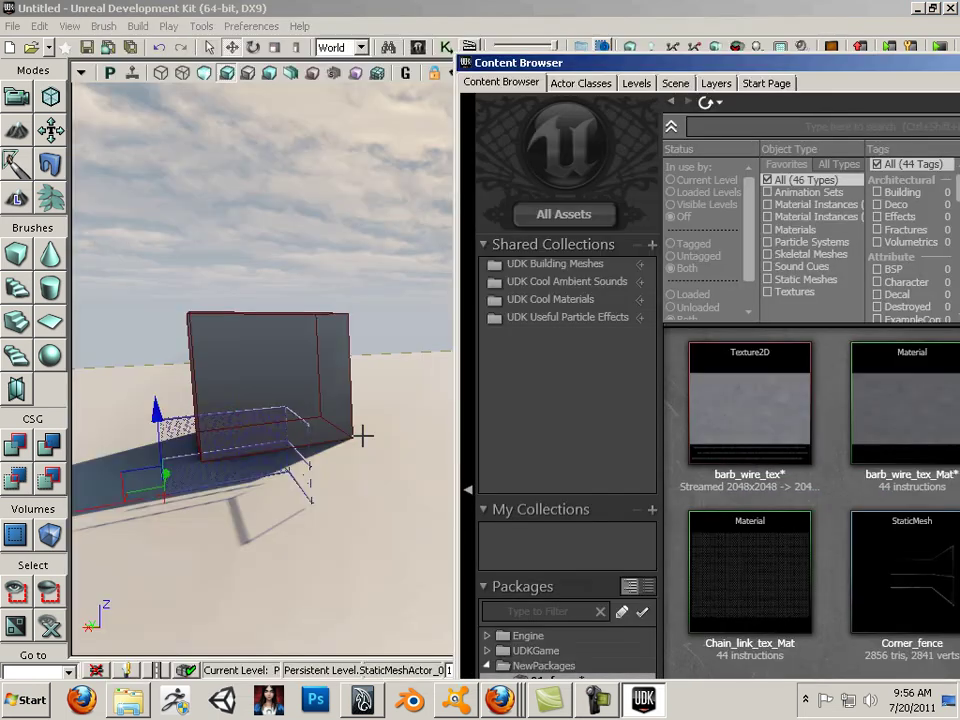
right_click(388, 465)
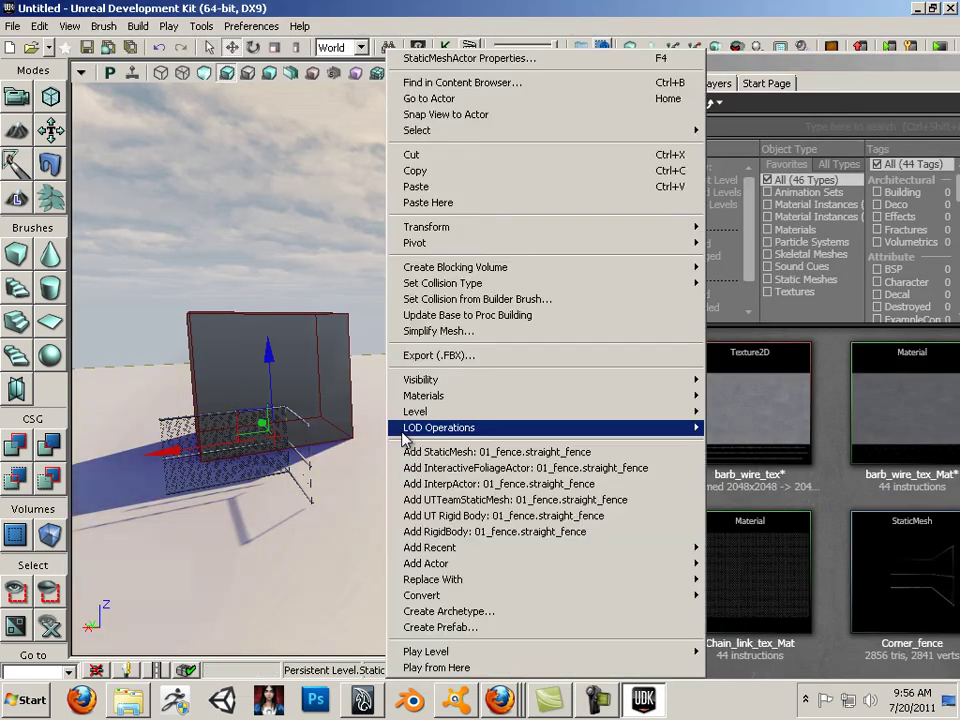
mouse_move(405, 430)
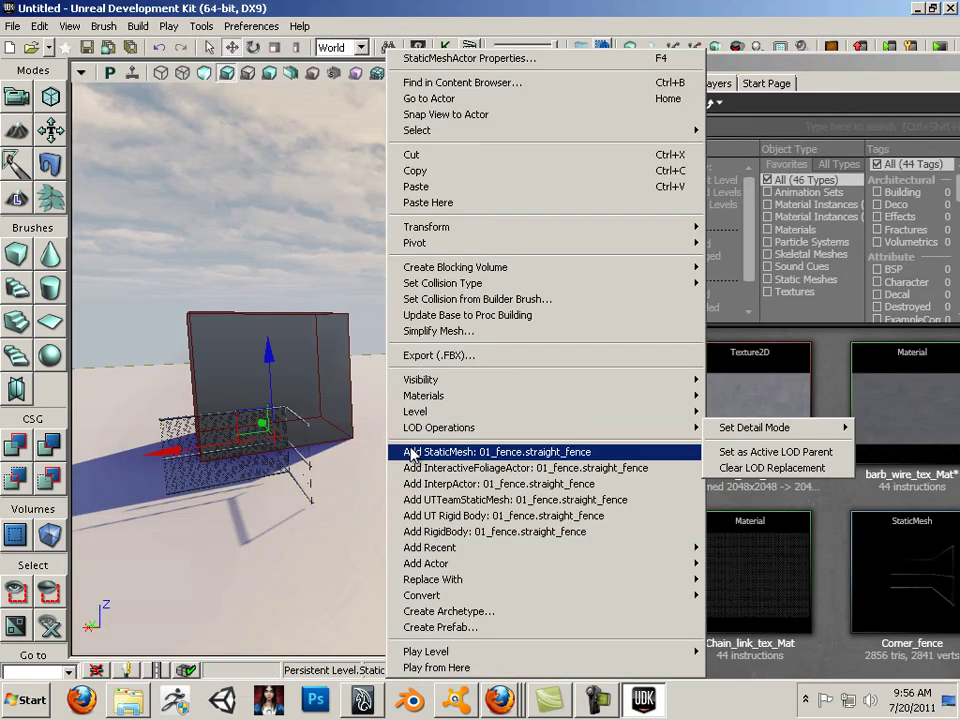
left_click(407, 452)
left_click_drag(287, 481, 5, 512)
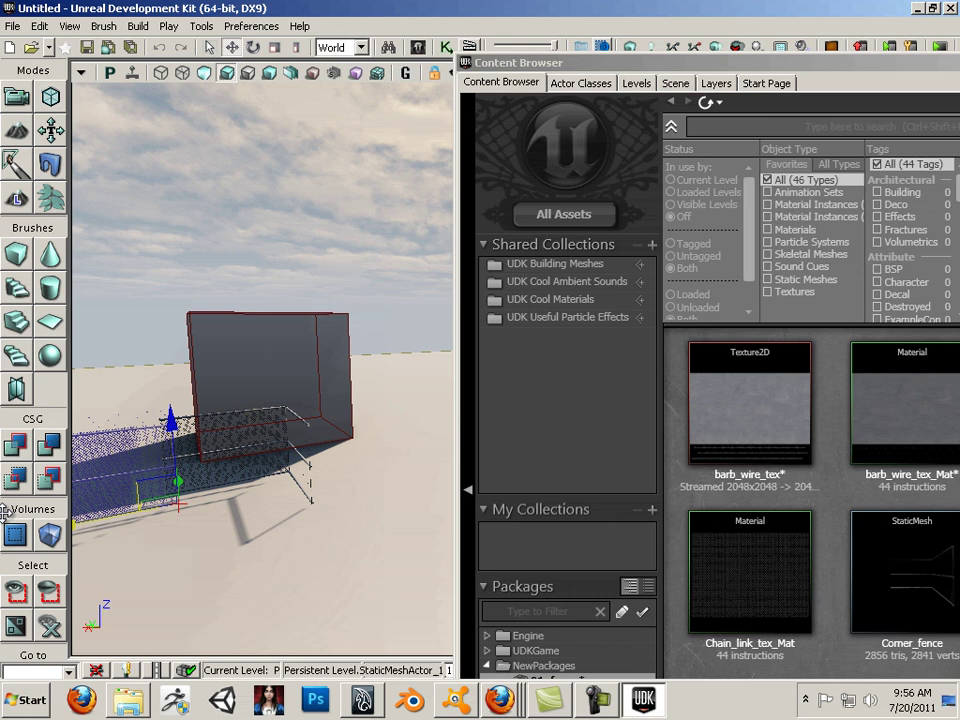
- Filter packages by 'male' and list the skeletal meshes in CH_IronGuard_Male
left_click(532, 610)
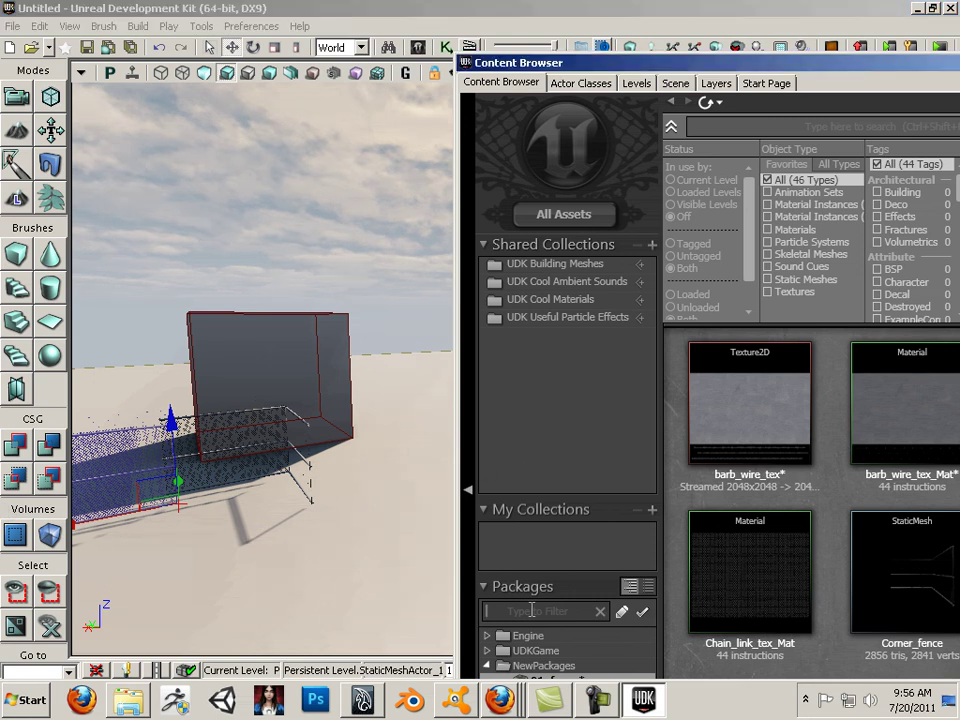
type("male")
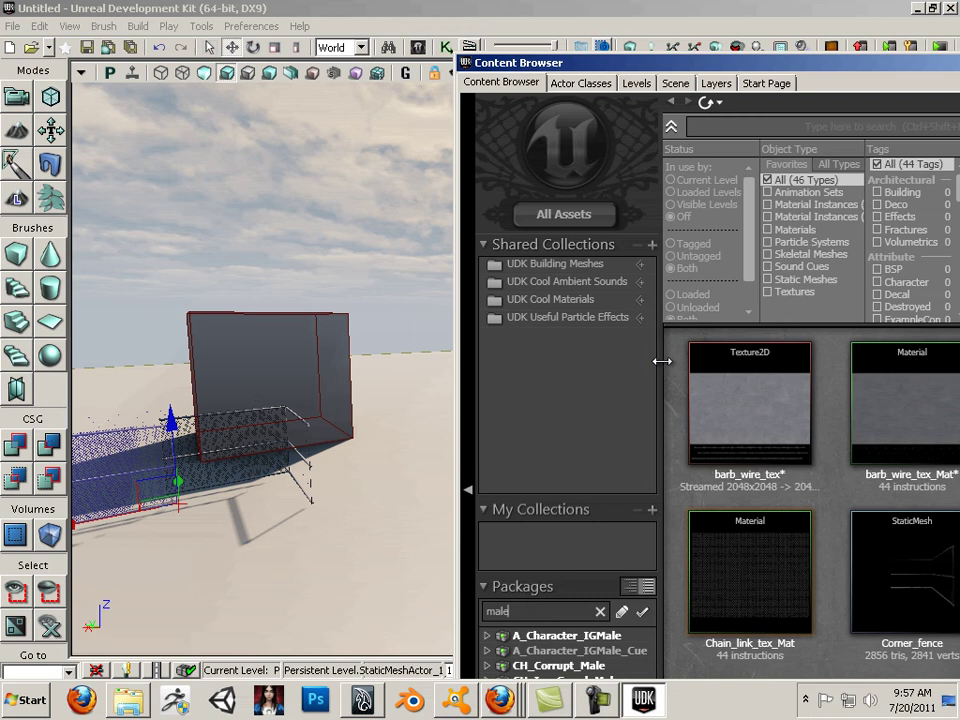
left_click_drag(630, 60, 553, 6)
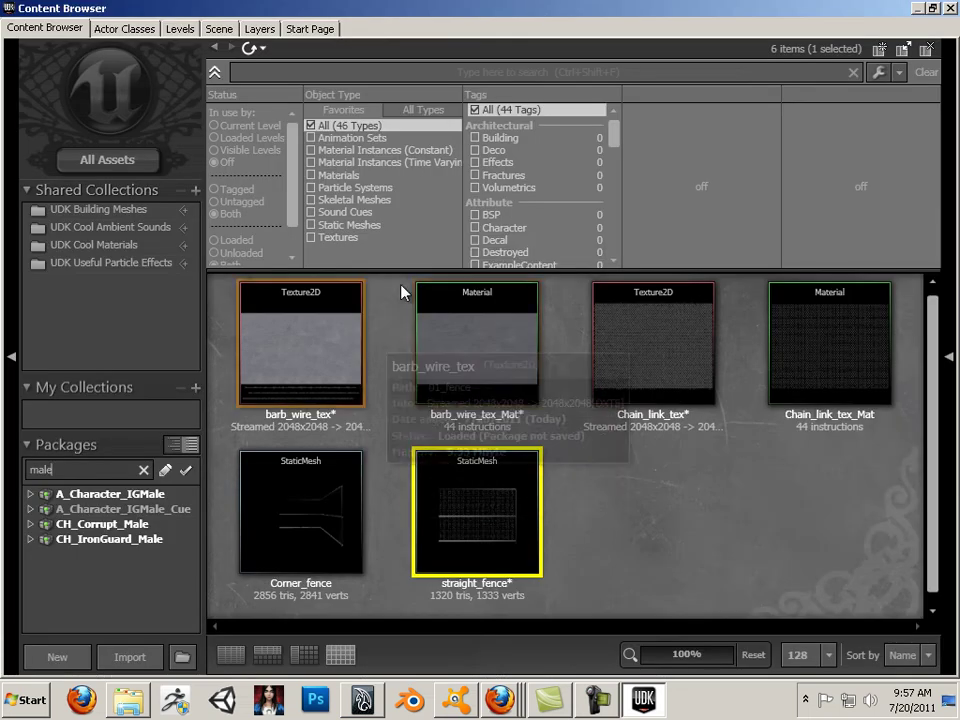
left_click(142, 545)
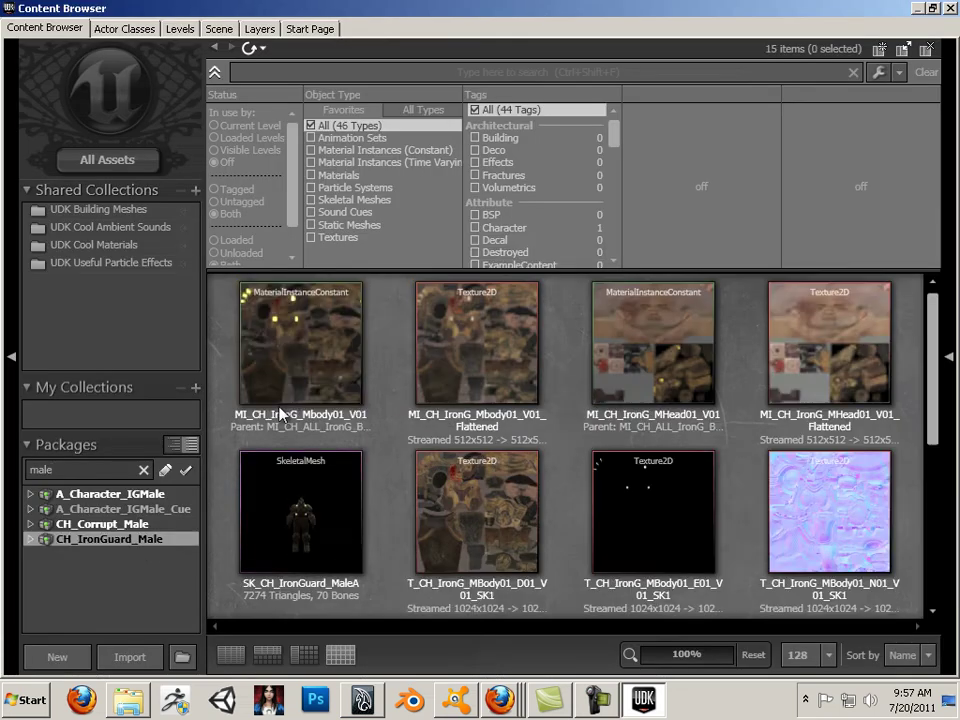
left_click(311, 200)
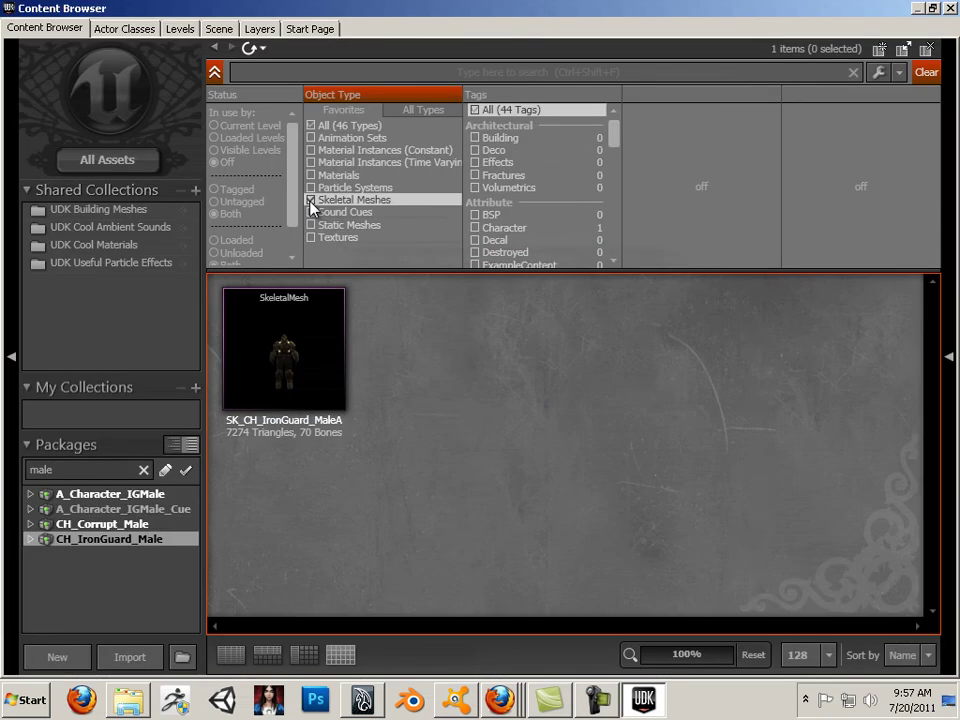
double_click(288, 20)
- Place SK_CH_IronGuard_MaleA as a skeletal mesh on the floor beside the fences
left_click(553, 336)
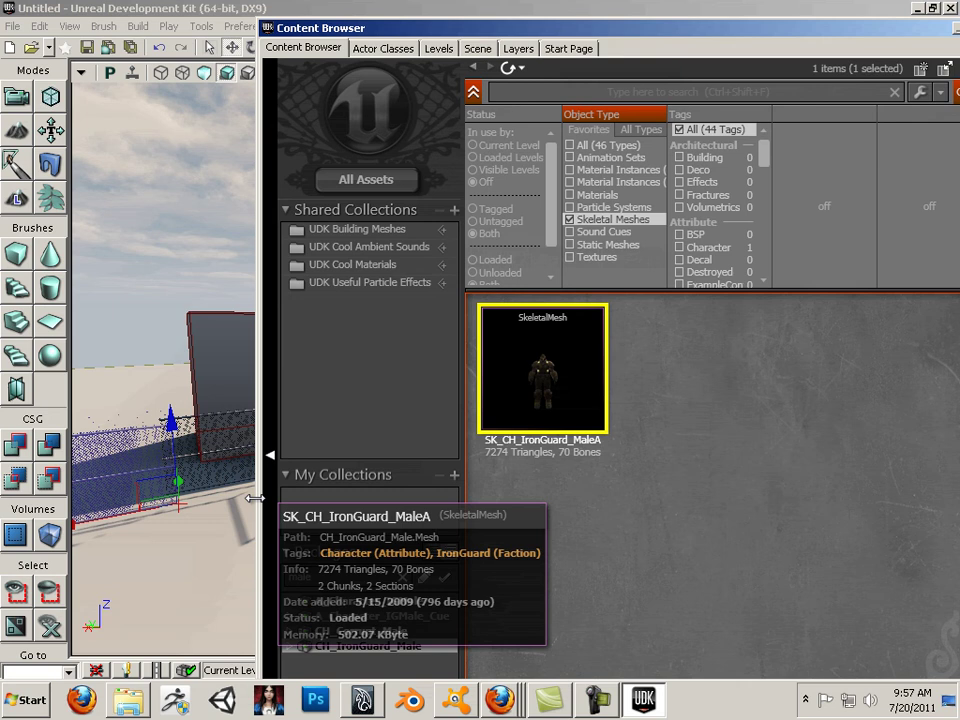
left_click(205, 516)
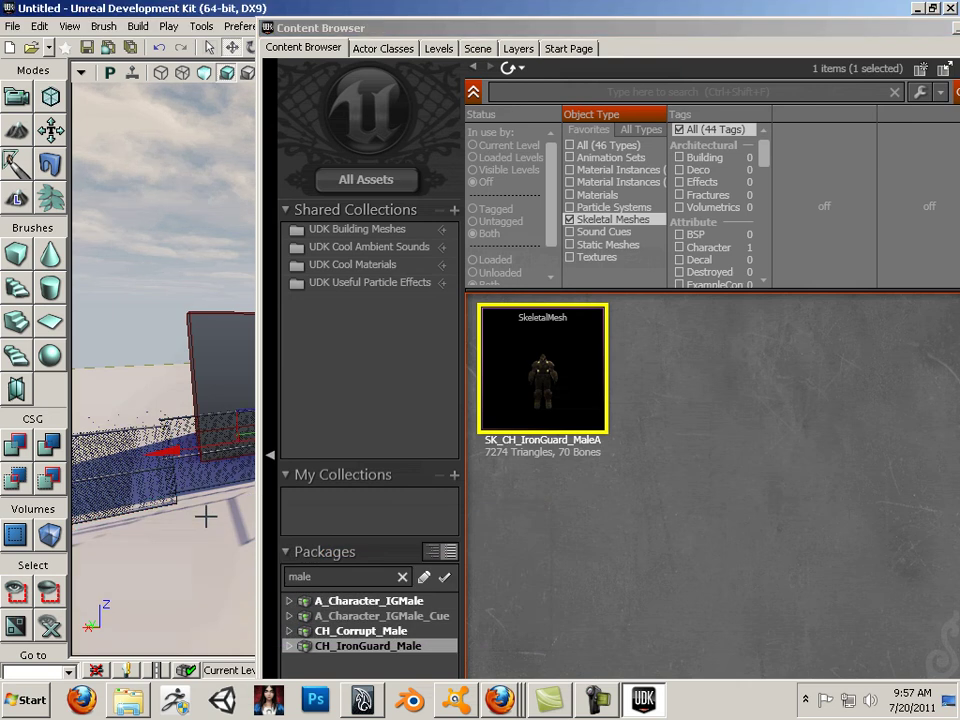
right_click(207, 518)
left_click(250, 500)
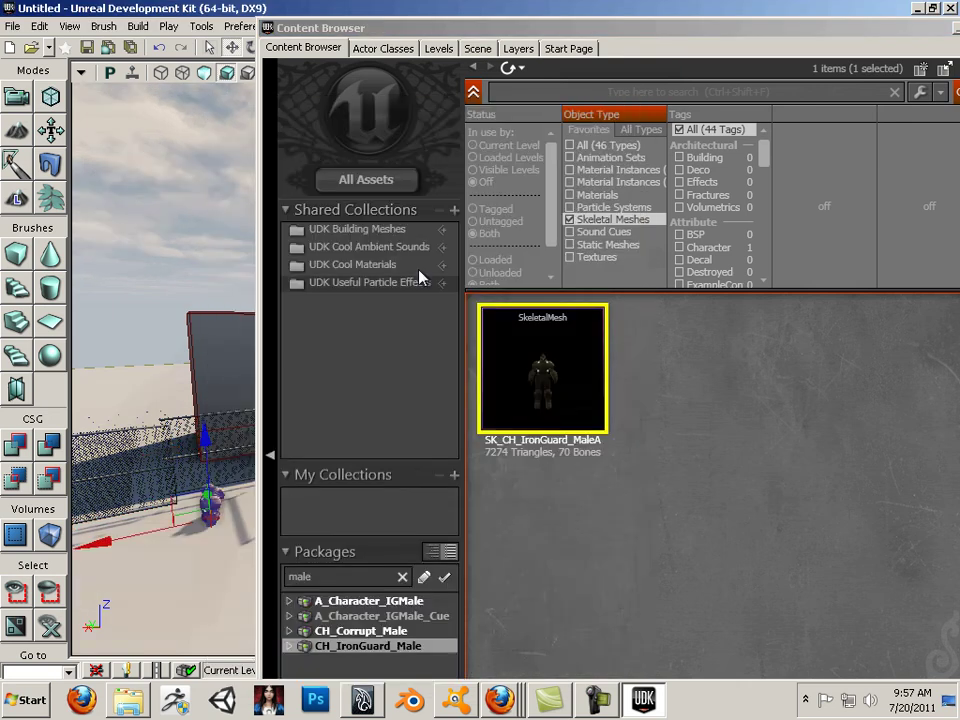
- Select the near straight_fence panel and nudge it along the X axis toward the corner fence
left_click_drag(306, 27, 712, 186)
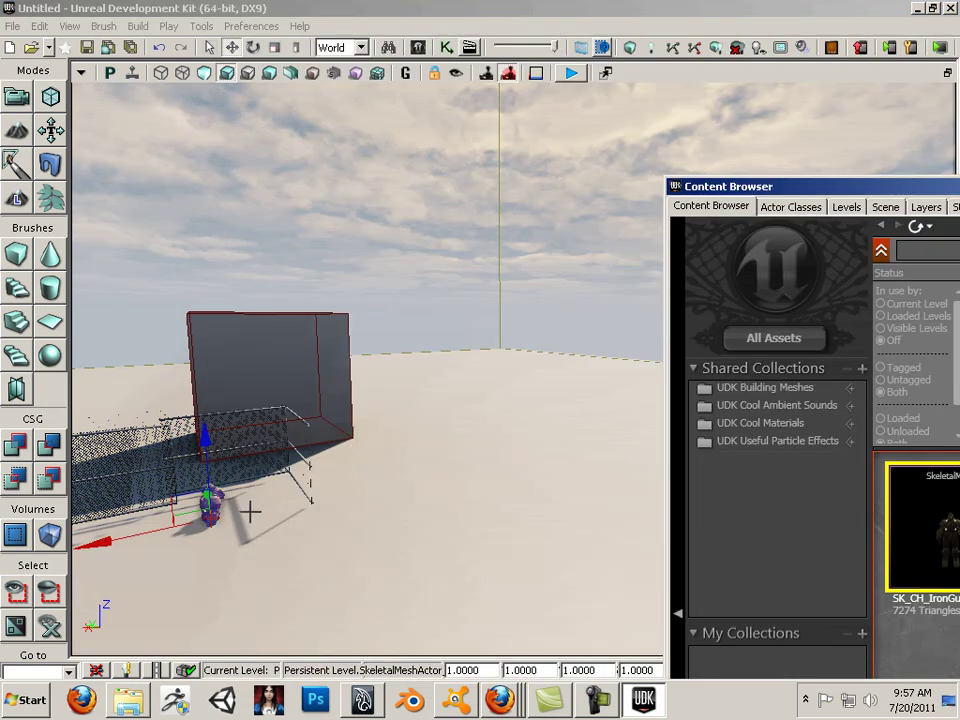
left_click_drag(250, 512, 112, 300)
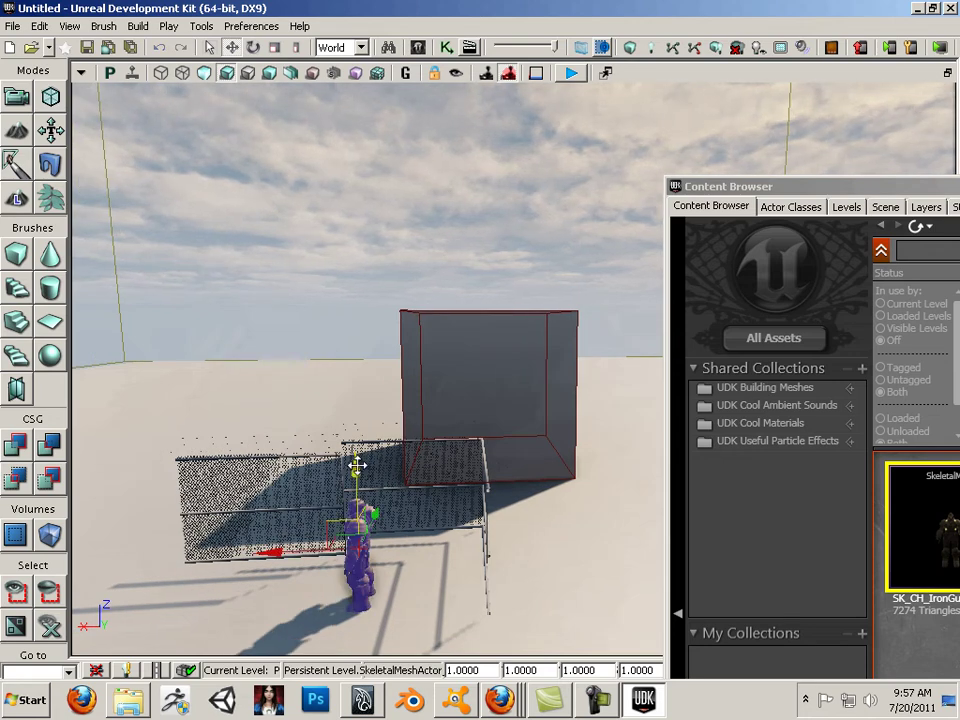
left_click_drag(455, 537, 450, 420)
key("Right")
key("Down")
key("Left")
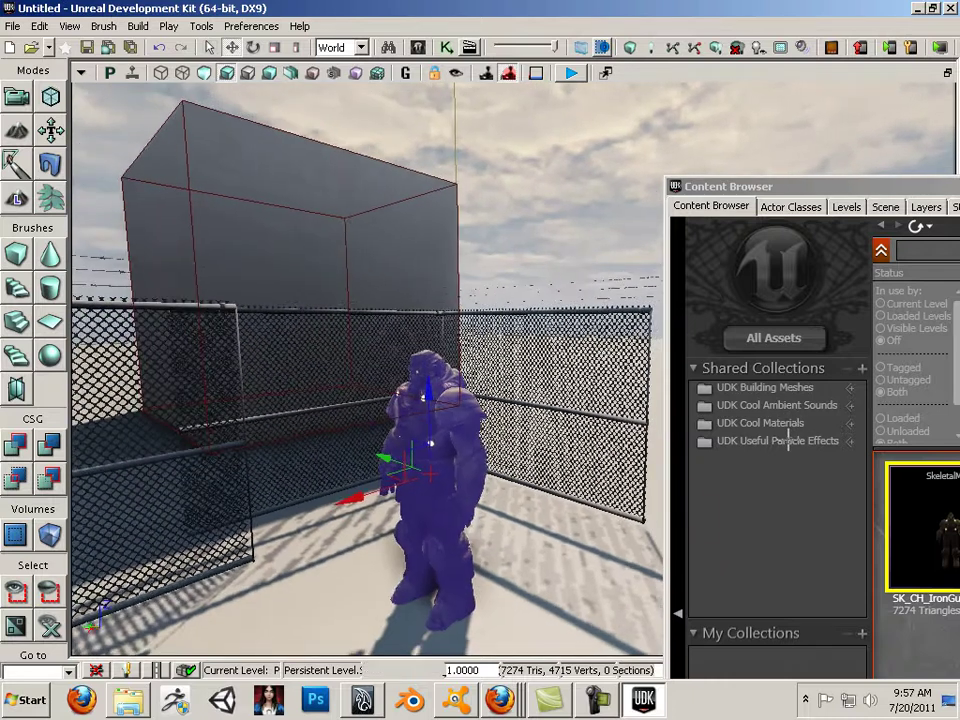
key("Left")
left_click(268, 514)
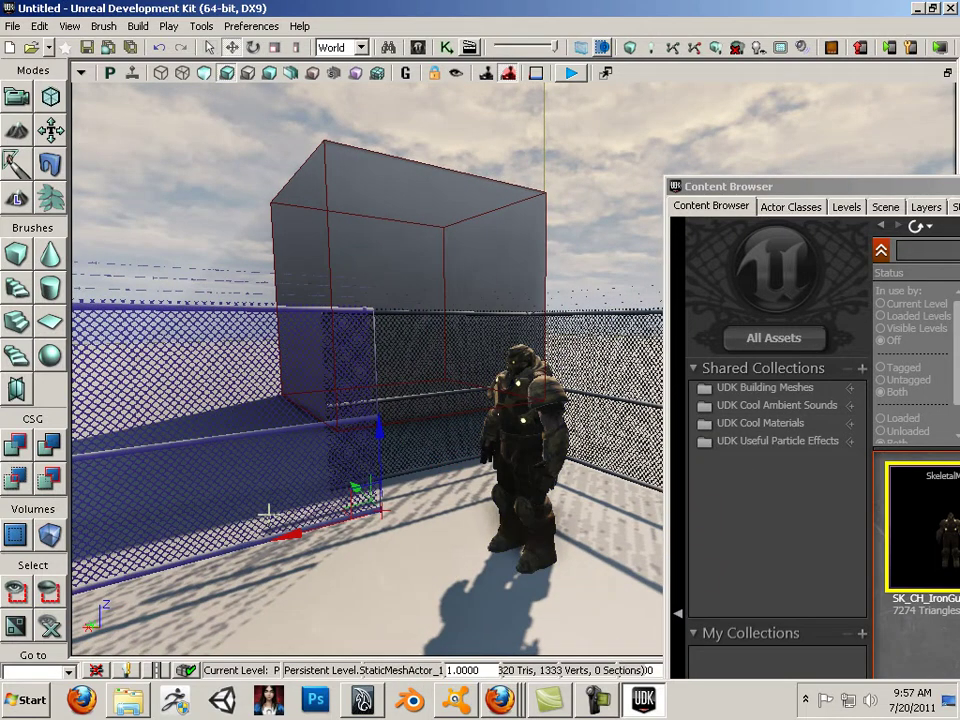
left_click_drag(354, 486, 334, 493)
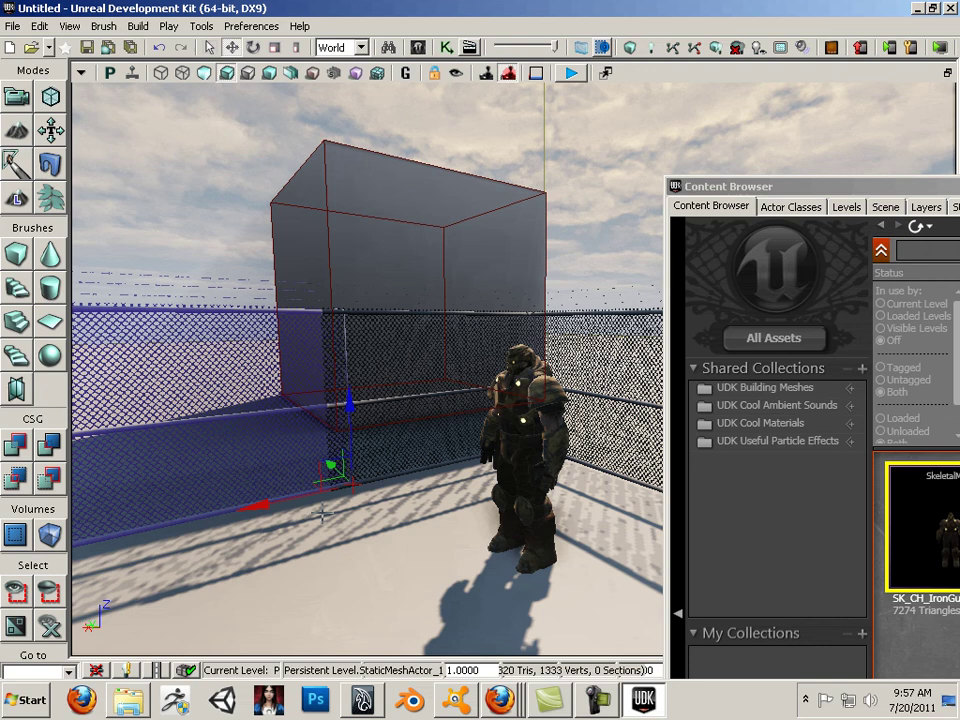
left_click_drag(250, 507, 243, 514)
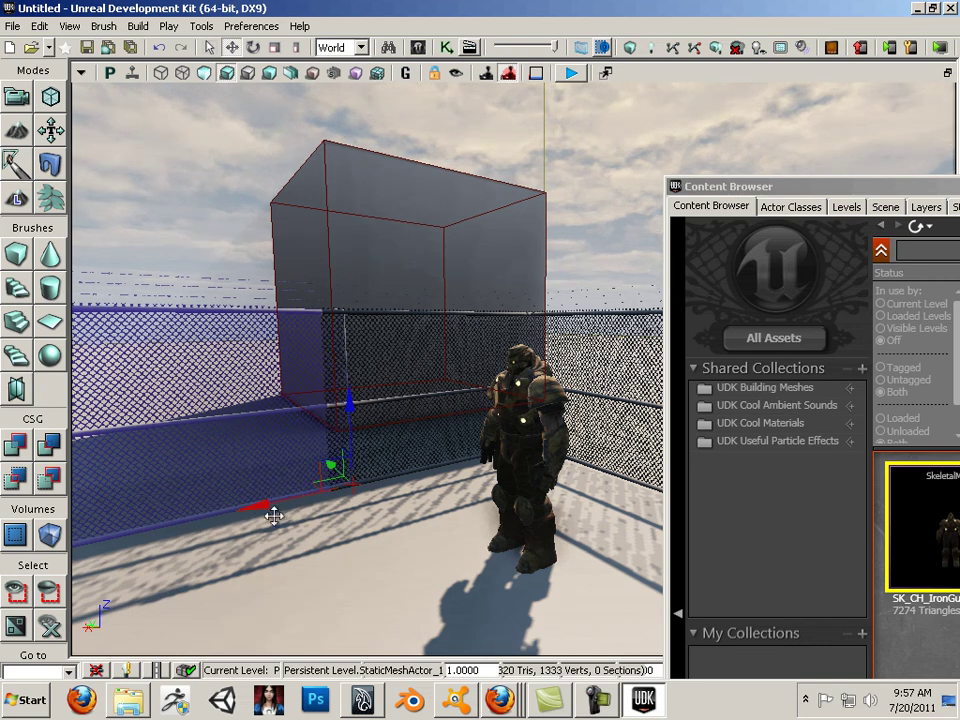
mouse_move(263, 587)
left_mouse_down()
mouse_move(206, 600)
mouse_move(926, 538)
mouse_move(803, 456)
mouse_move(955, 478)
left_mouse_up()
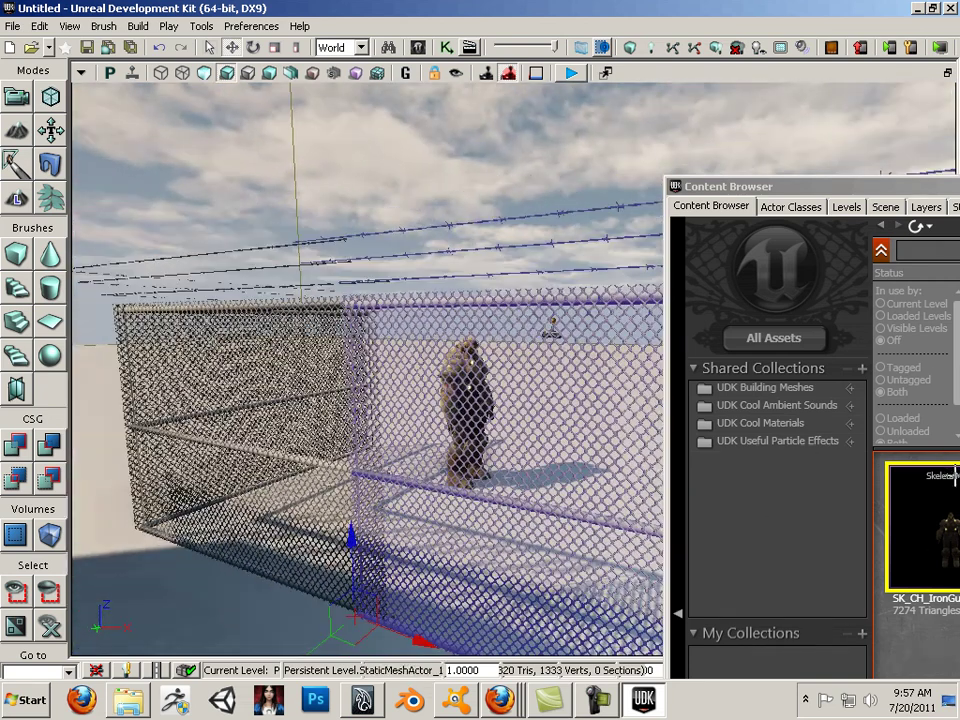
- Uncheck Enable Drag Grid Snap under View > Drag Grid
left_click(40, 26)
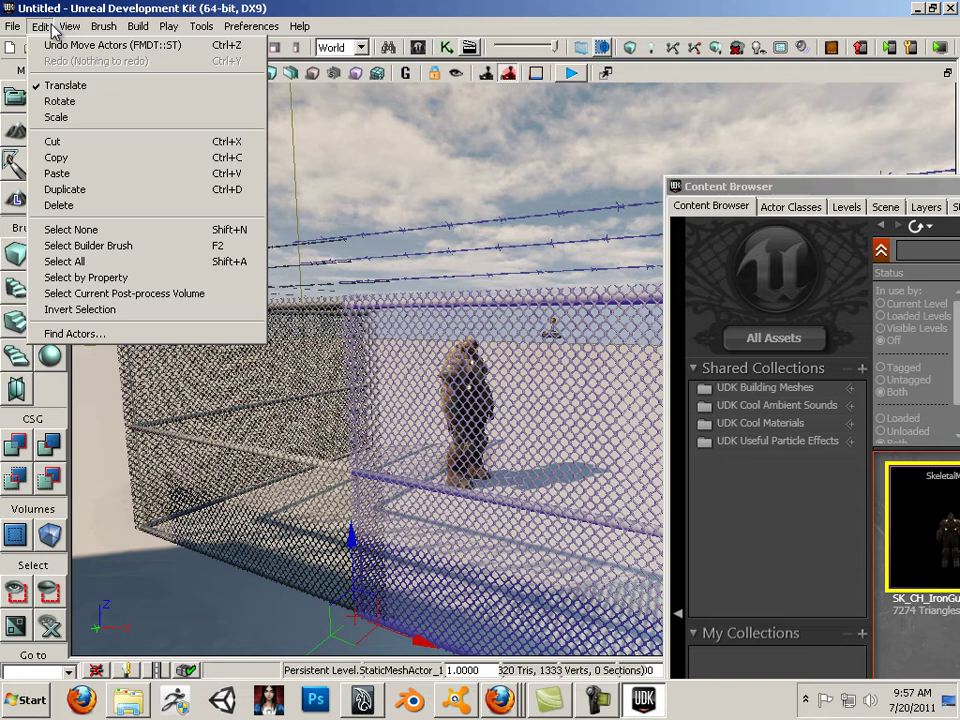
mouse_move(80, 31)
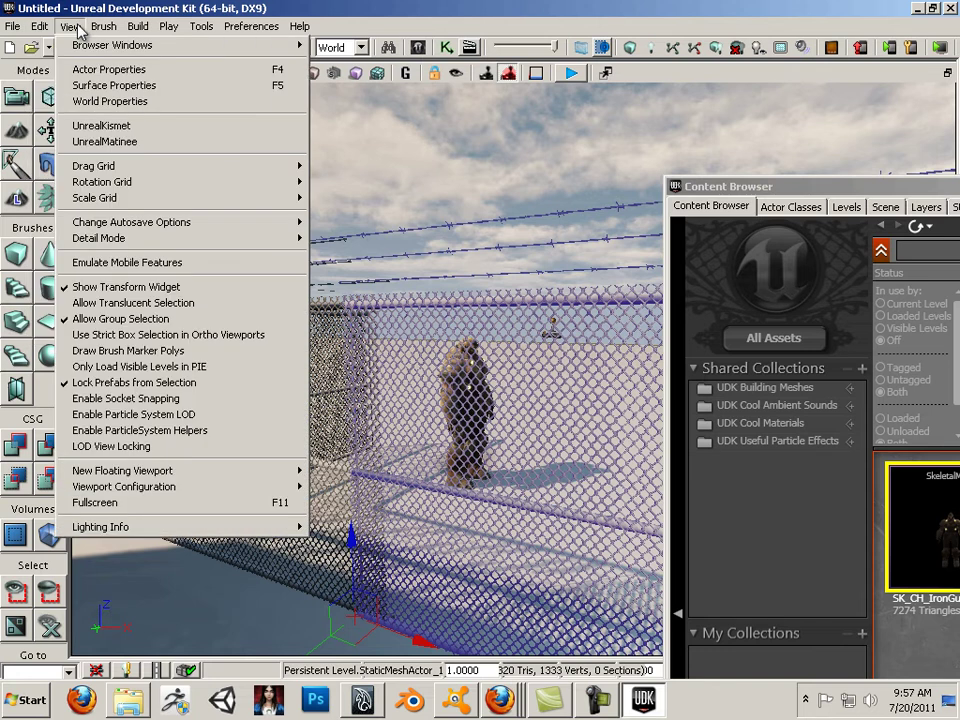
mouse_move(239, 172)
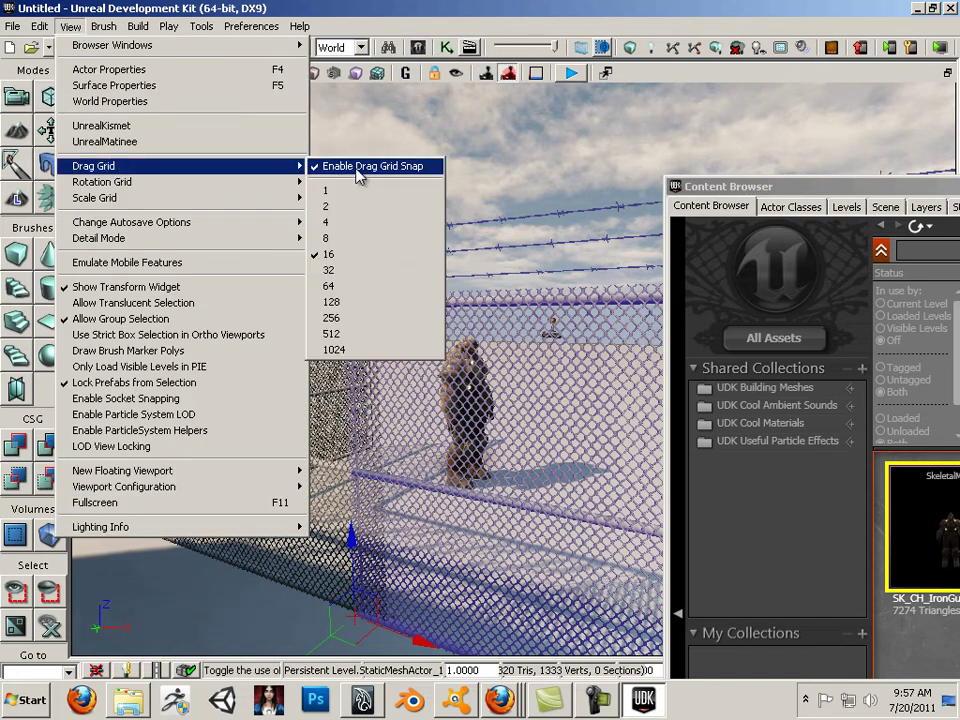
left_click(359, 175)
left_click_drag(430, 480, 413, 439)
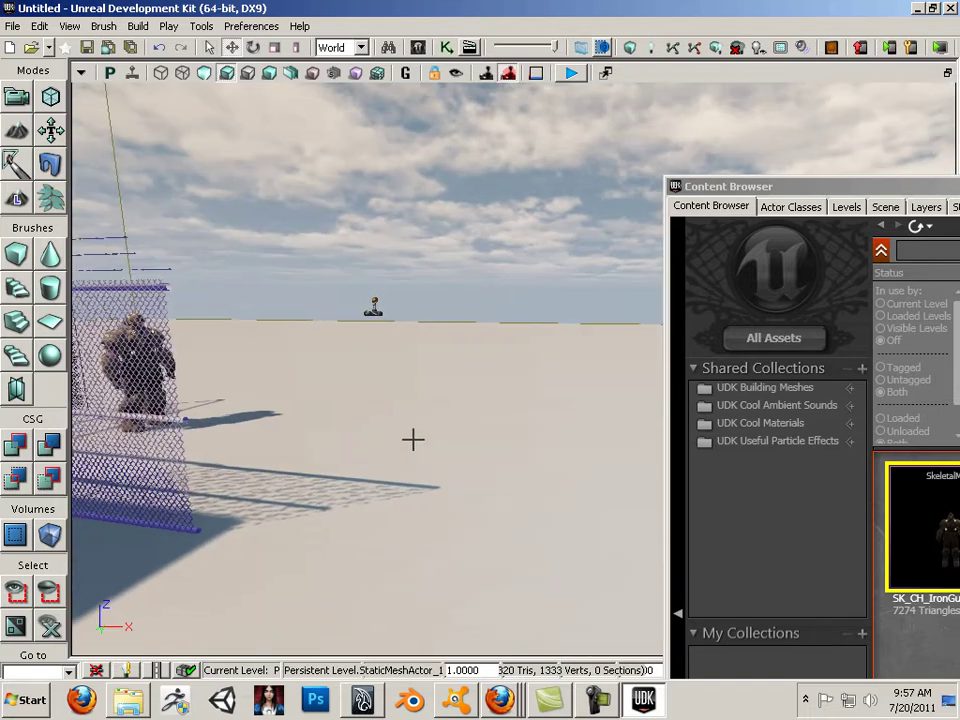
- Slide the fence panel along the Y axis until it meets the adjoining chain-link section
left_click_drag(341, 437, 189, 417)
left_click_drag(283, 456, 309, 459)
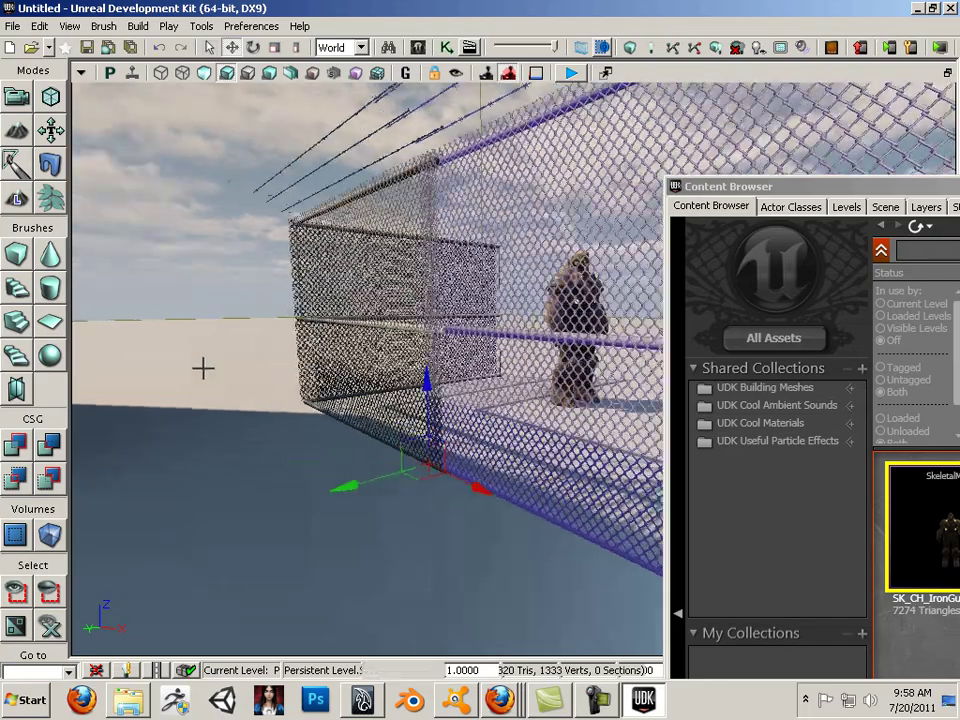
left_click_drag(203, 368, 425, 591)
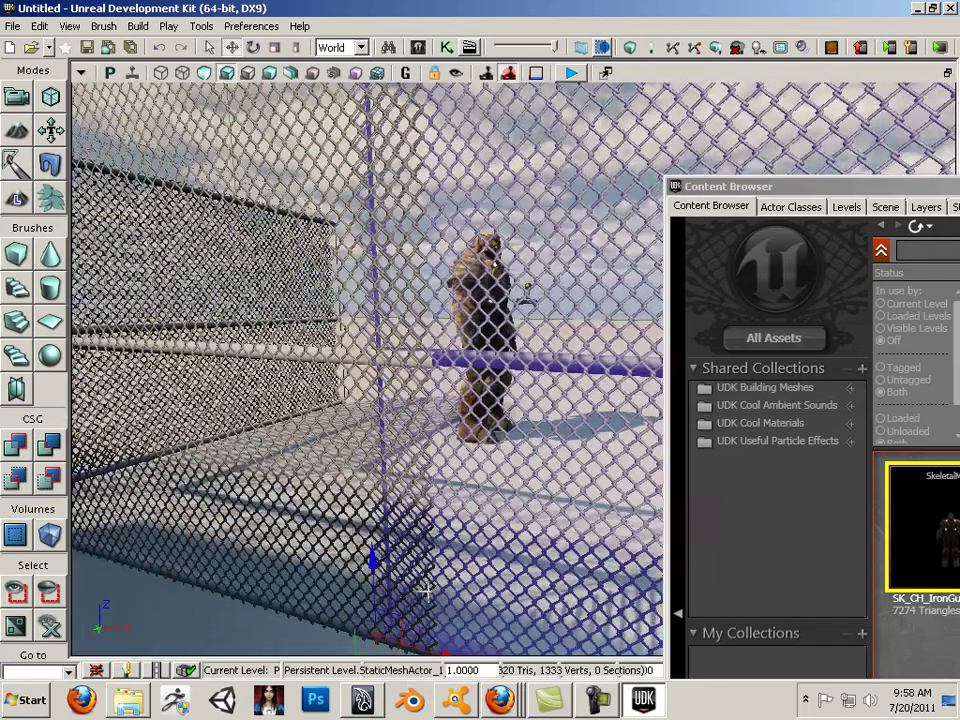
left_click_drag(447, 648, 495, 680)
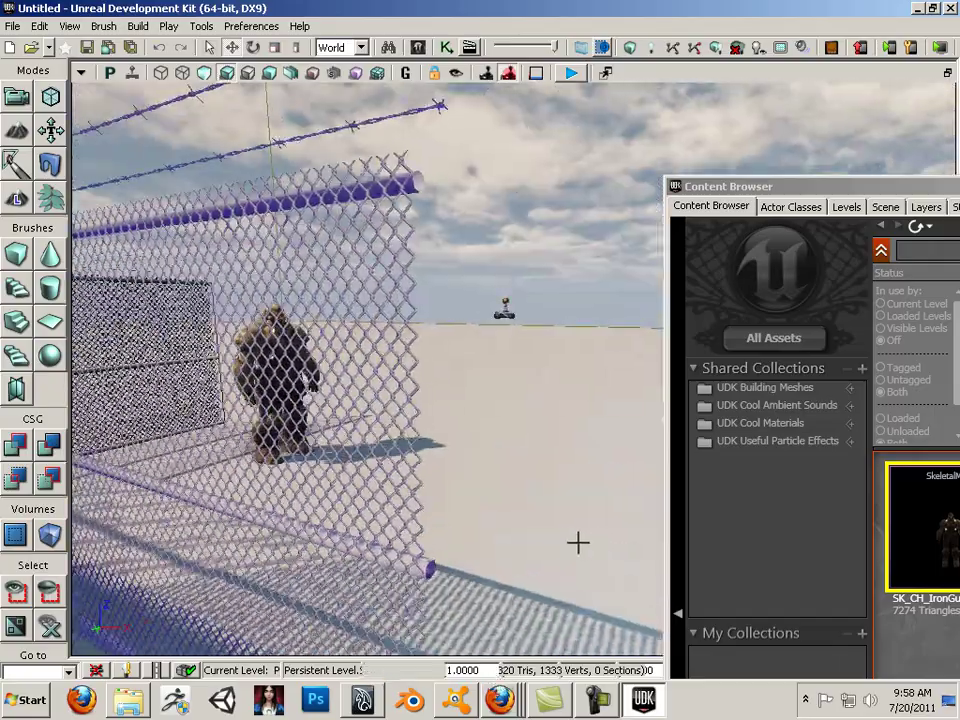
left_click_drag(578, 543, 577, 547)
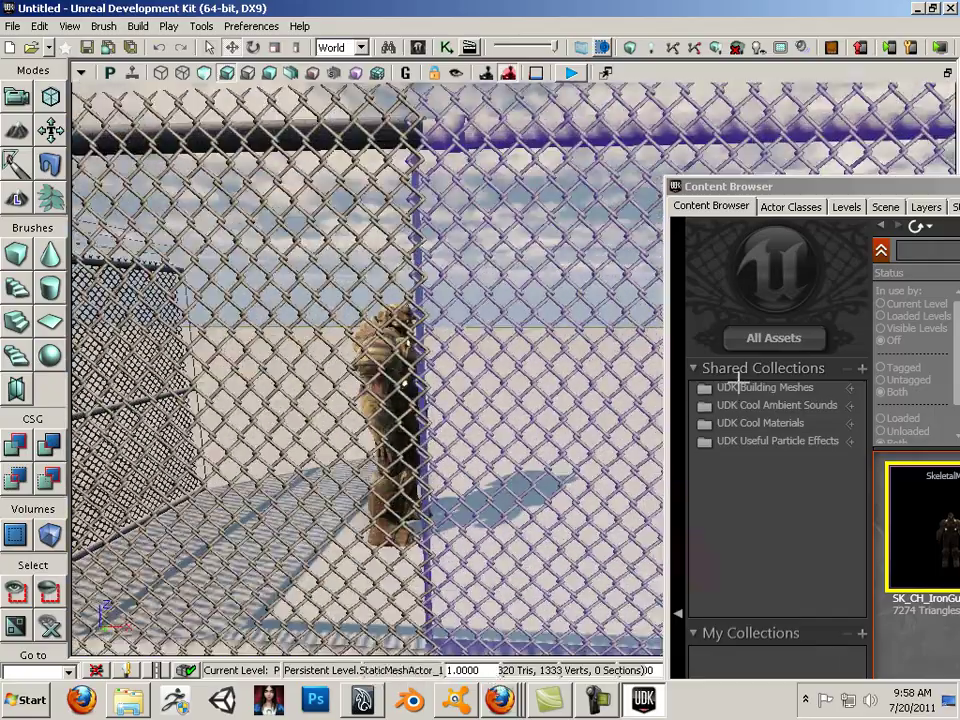
left_click_drag(380, 260, 351, 240)
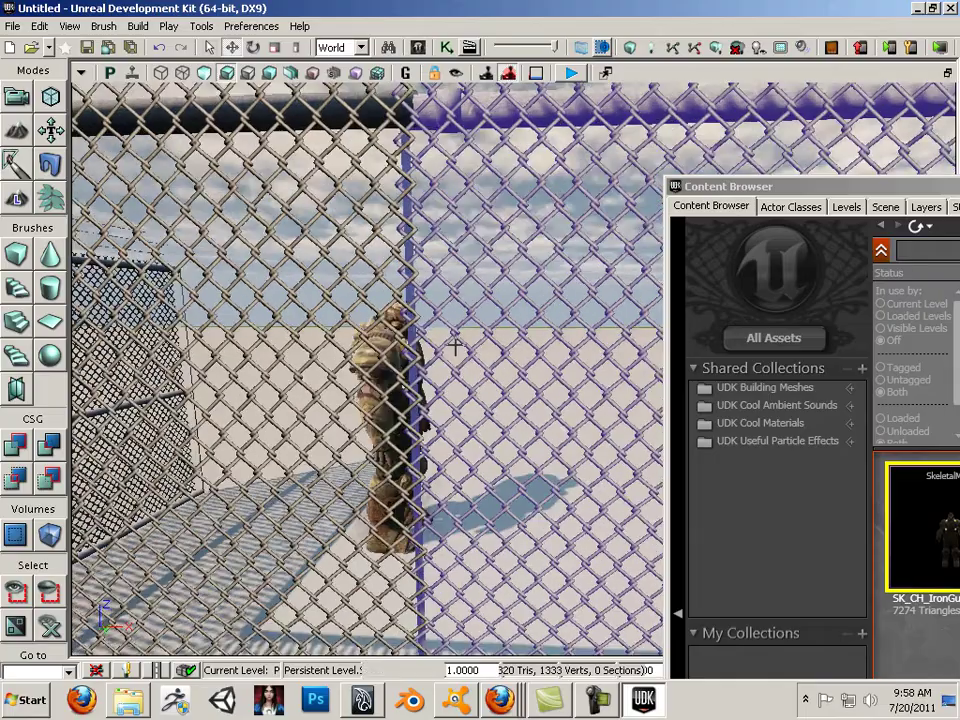
left_click_drag(452, 339, 73, 203)
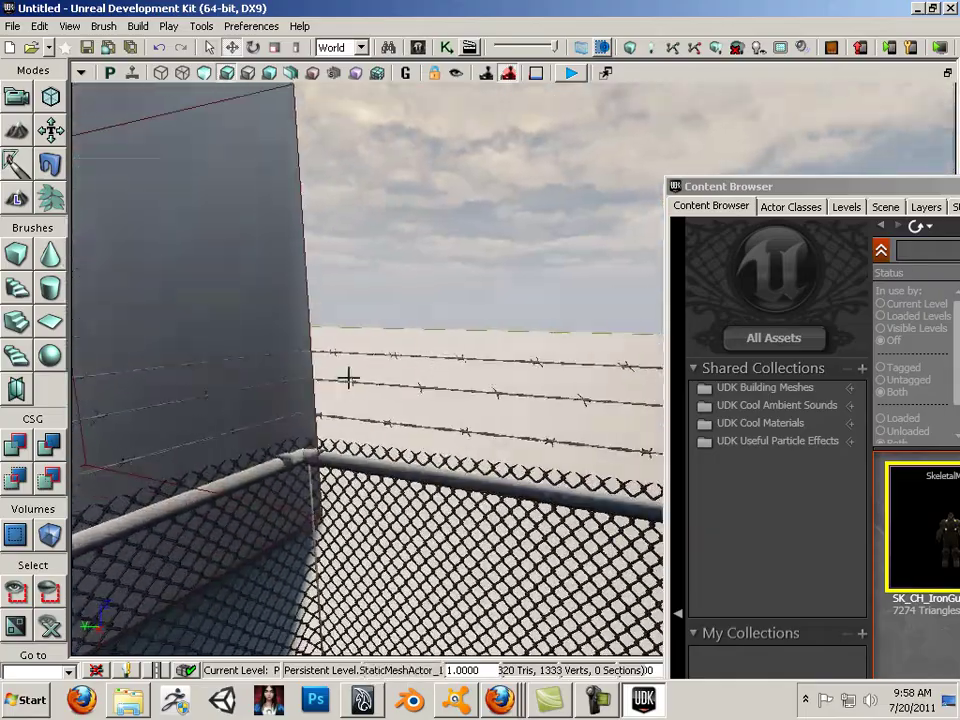
left_click_drag(327, 402, 144, 493)
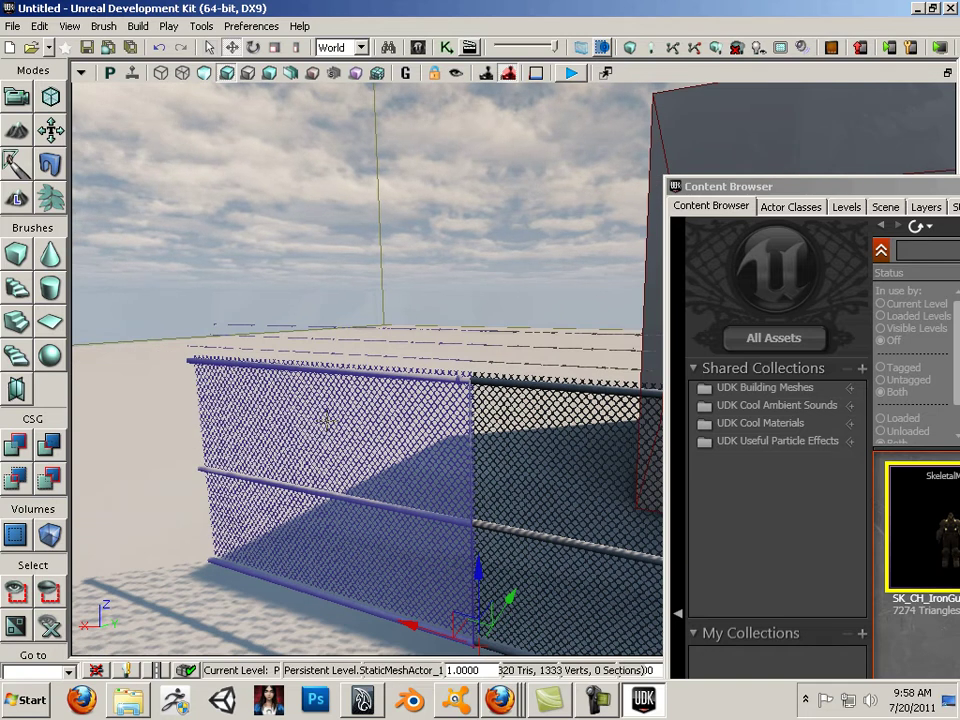